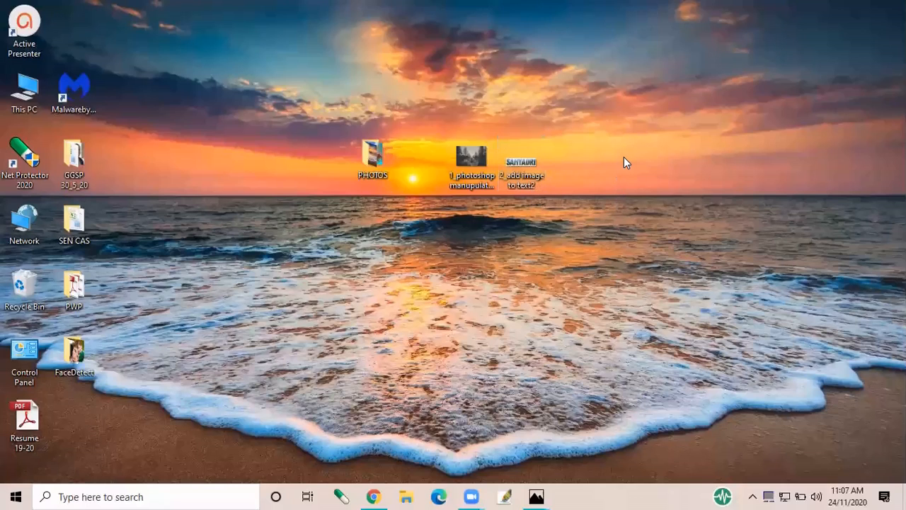
View the SAHYADRI text image and the sample composite of the woman in the flooded road, and launch Photoshop
double_click(521, 170)
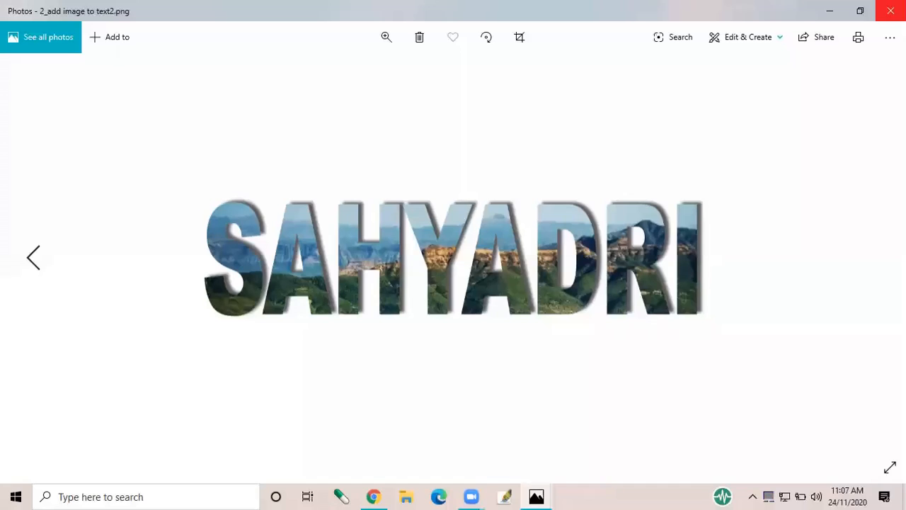
click(891, 10)
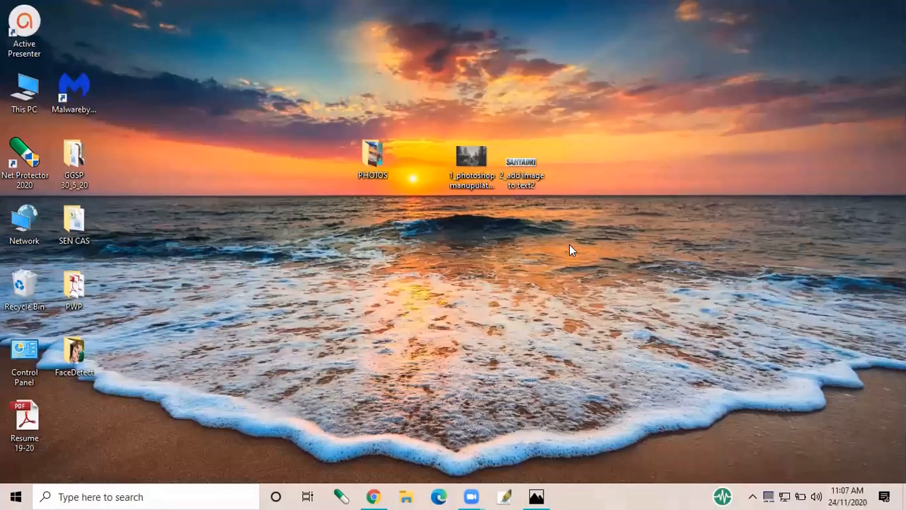
click(504, 490)
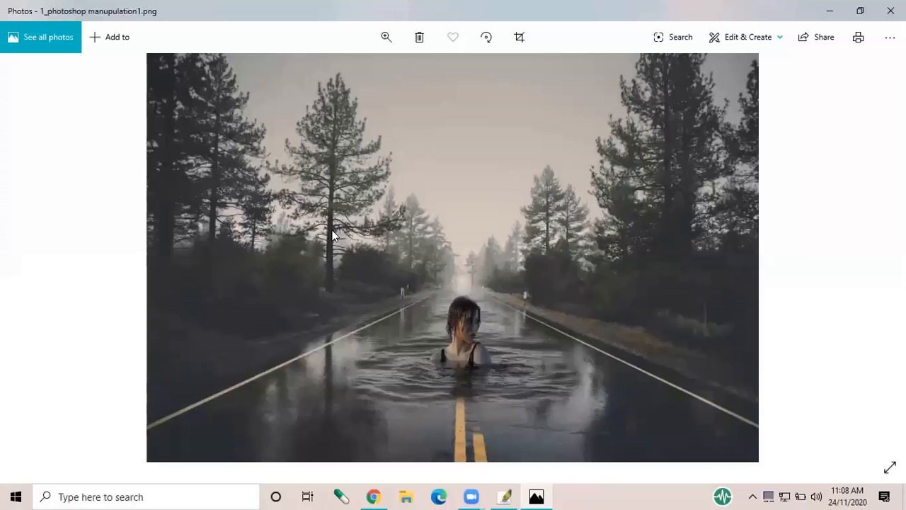
click(829, 10)
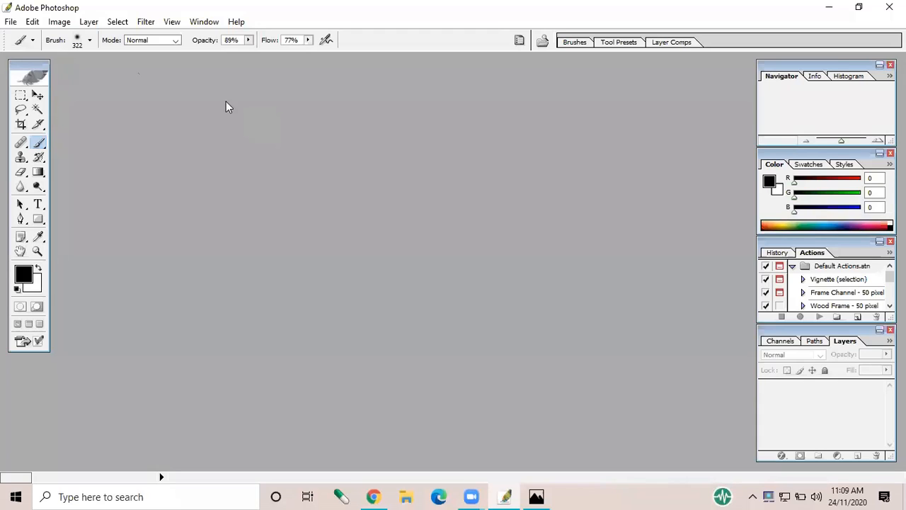
Select the Rectangular Marquee tool and show the other marquee tool variants
click(22, 96)
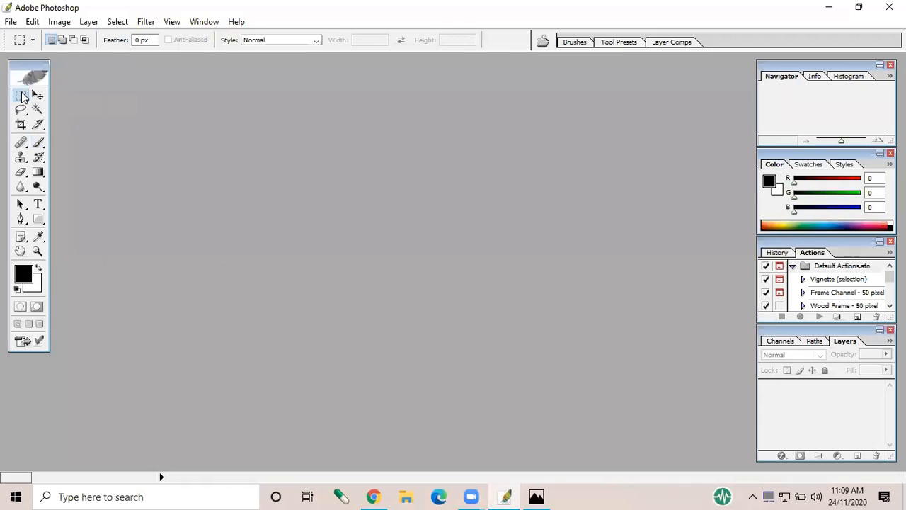
click(22, 96)
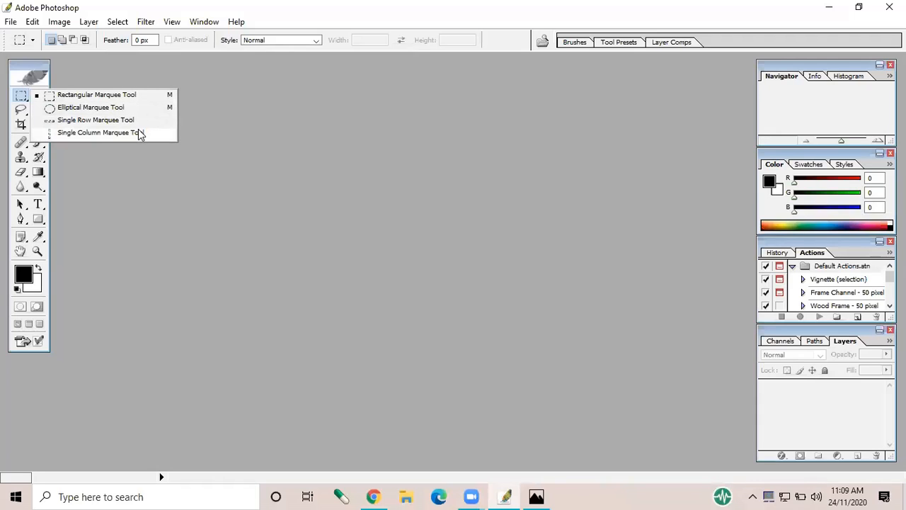
Open the road photo pexels-veeterzy-39811 and the sea photo fezbot2000-TcFl-pB0gjo-unsplash together from the PHOTOS folder, checking the sample composite for reference
click(10, 22)
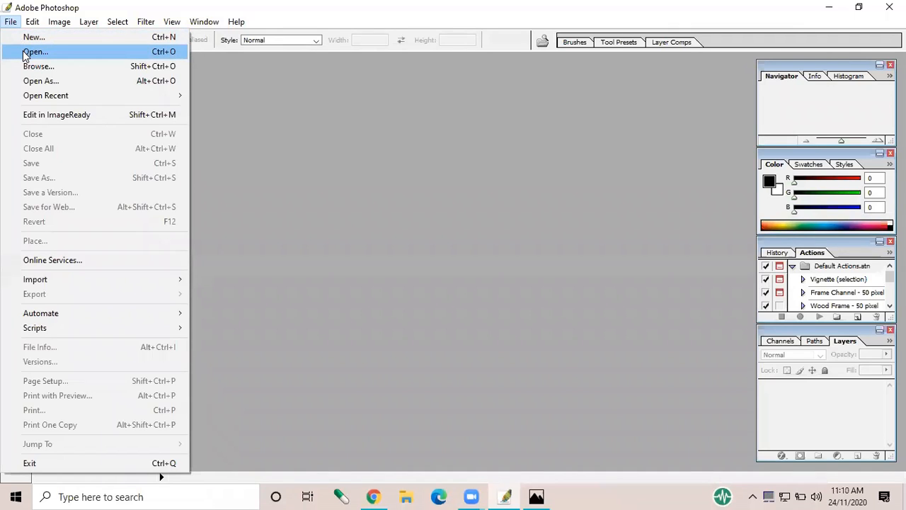
click(25, 54)
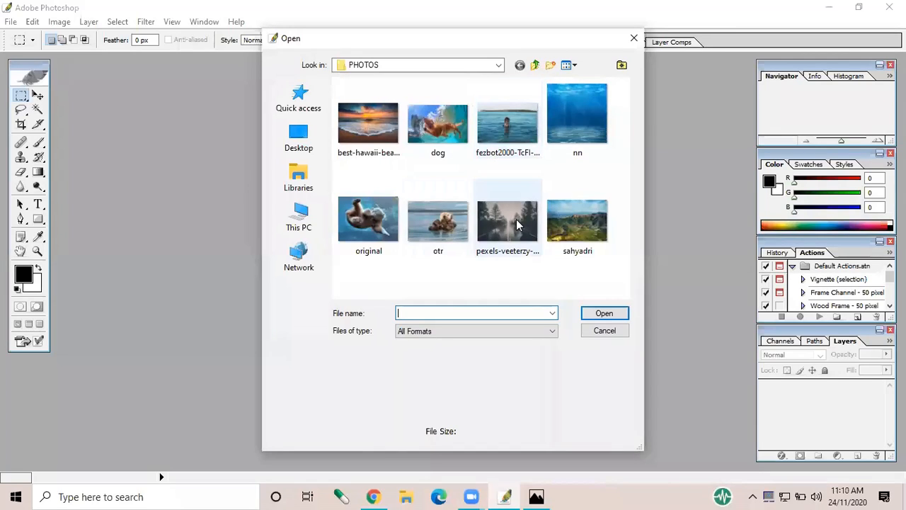
mouse_move(518, 225)
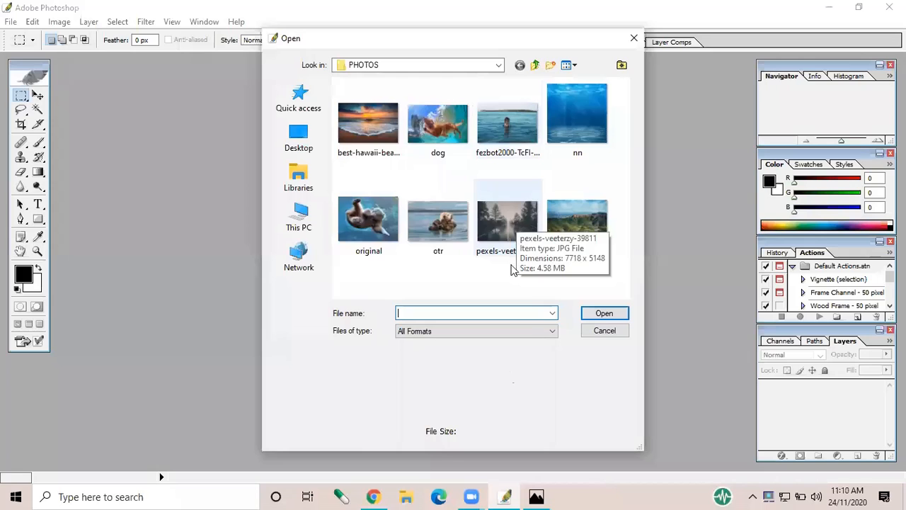
click(536, 496)
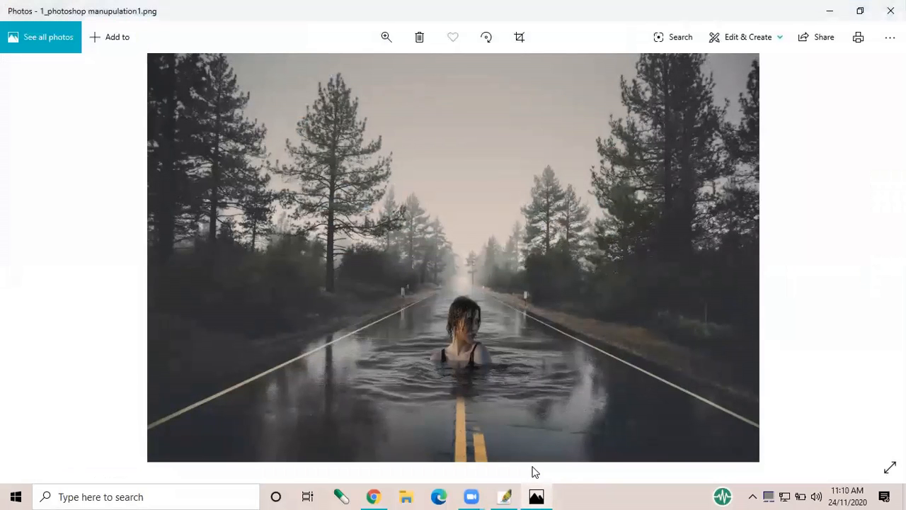
click(824, 15)
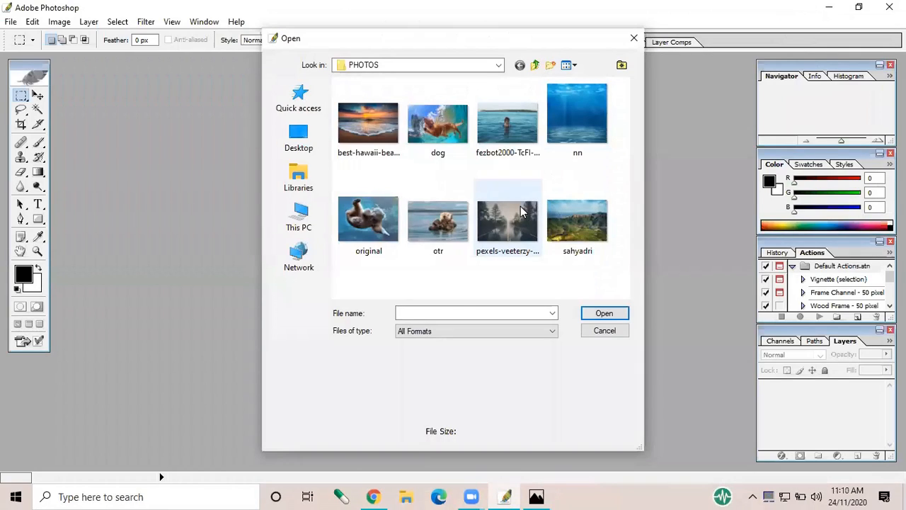
click(522, 211)
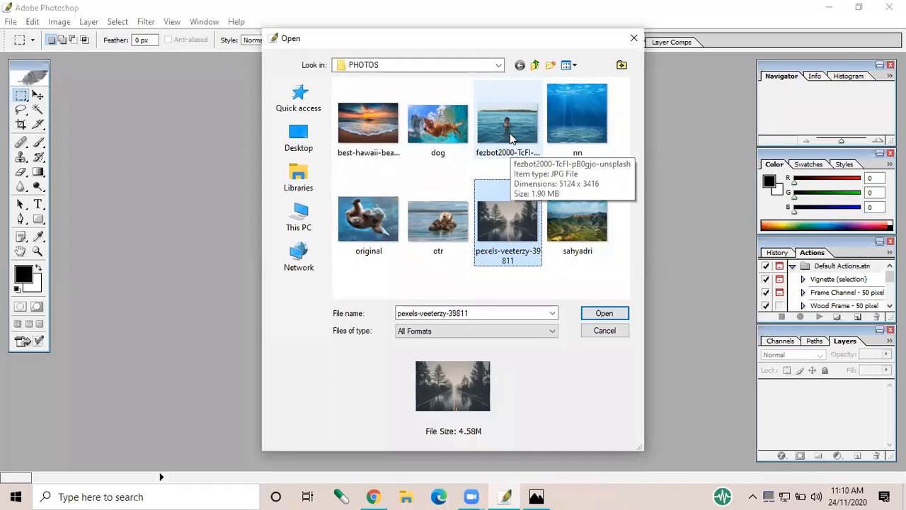
ctrl+click(508, 150)
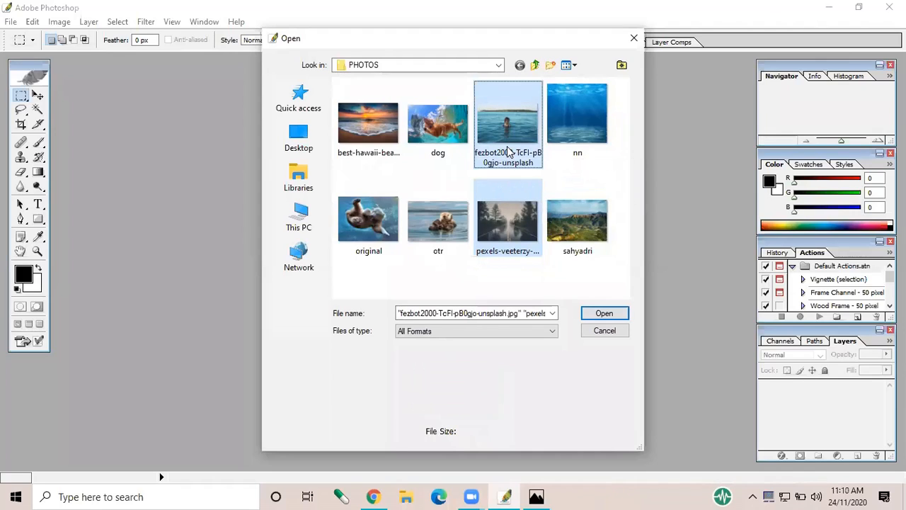
click(592, 313)
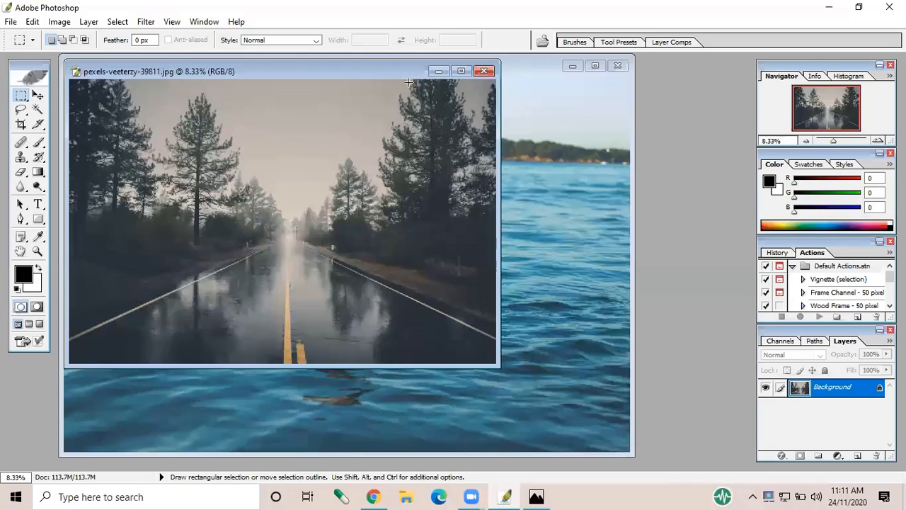
Set the road photo's window aside and copy a wide rectangular selection of the woman and surrounding water from the sea photo
drag(397, 75, 718, 147)
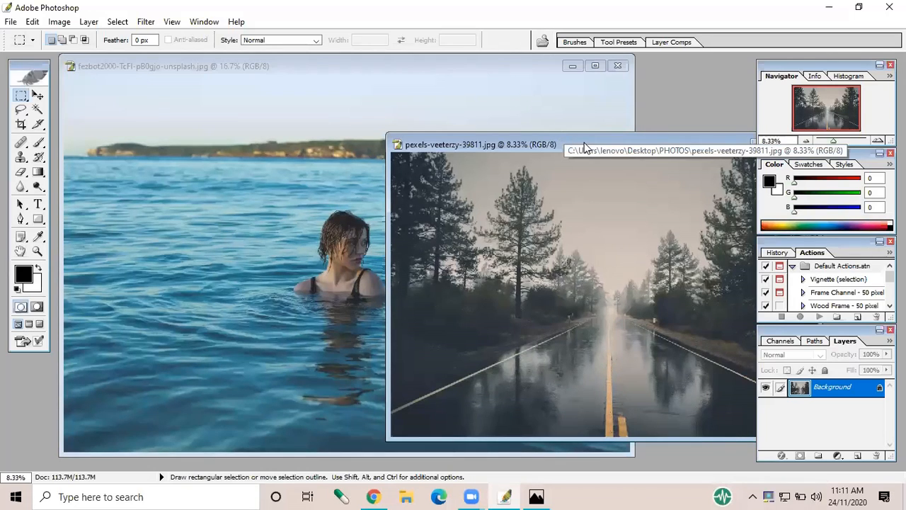
drag(584, 147, 815, 91)
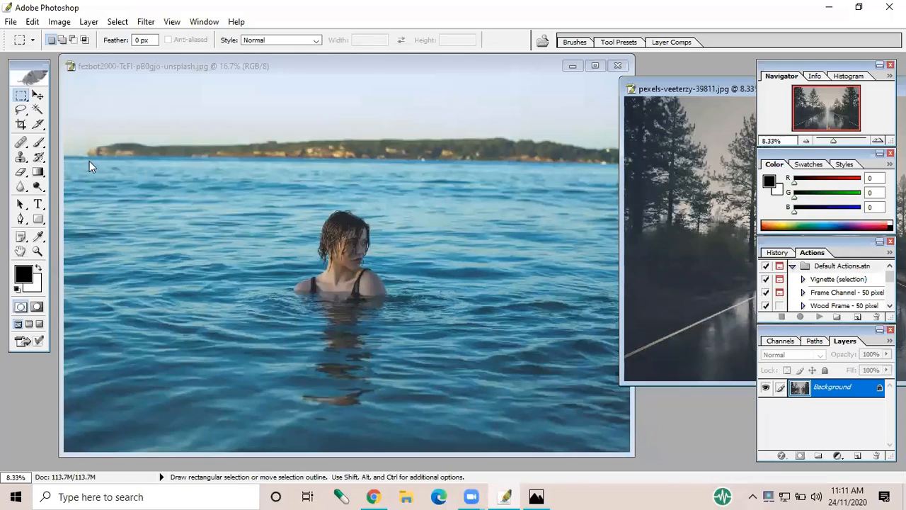
click(127, 223)
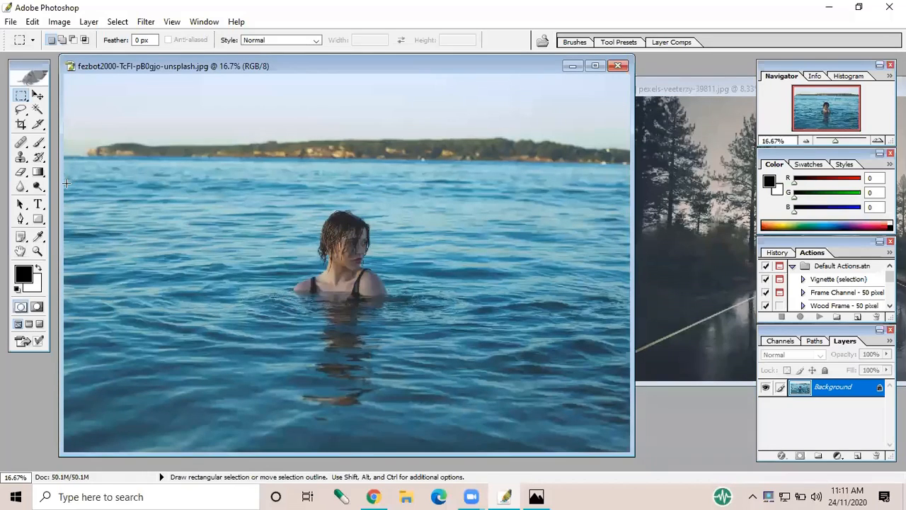
drag(68, 186, 623, 383)
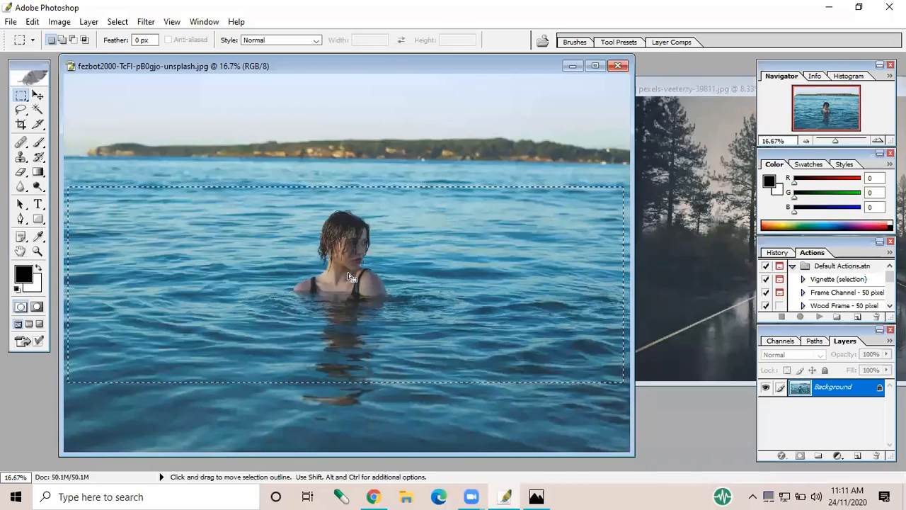
key(ctrl)
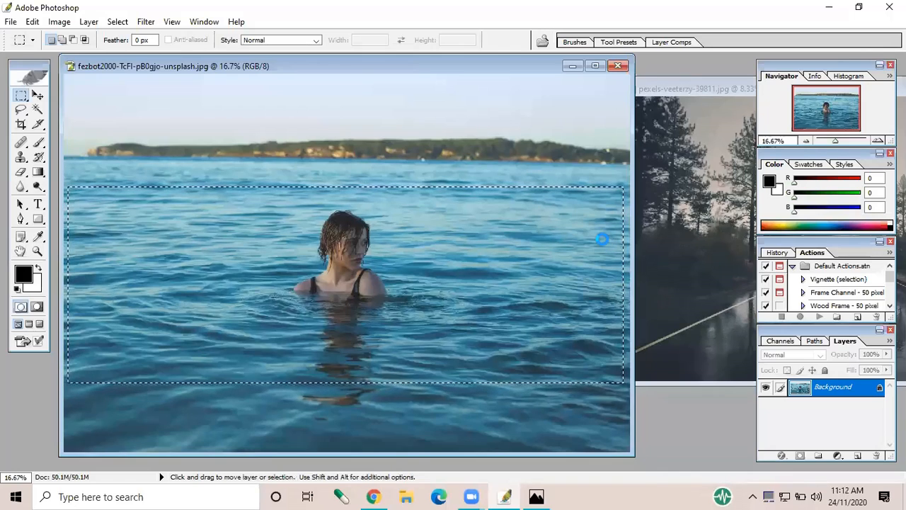
Bring the road photo to the front, maximize its window, and paste the copied water area into it
click(687, 229)
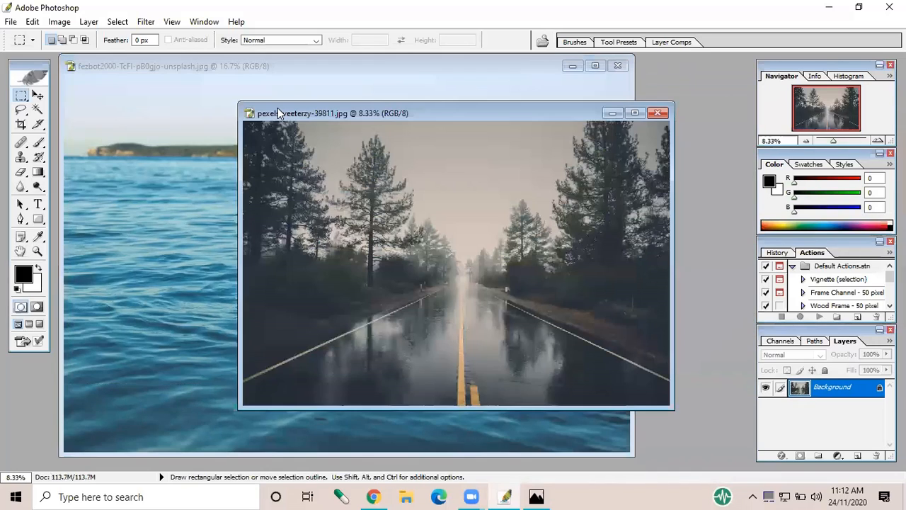
click(635, 113)
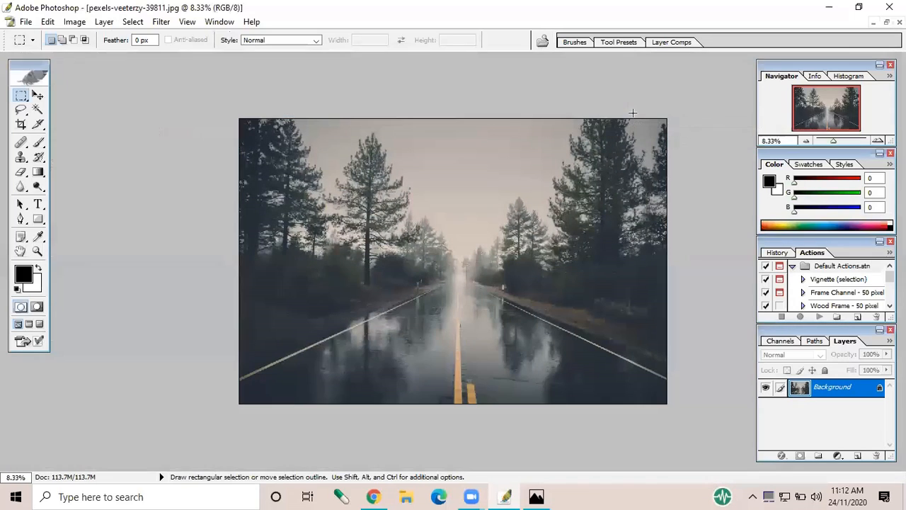
ctrl+click(397, 251)
key(ctrl+v)
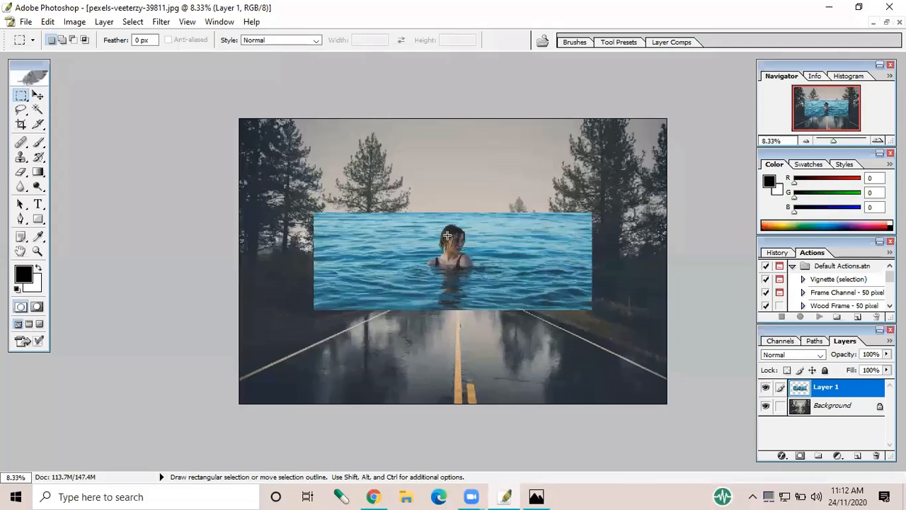
Start Free Transform on the pasted water layer and move it down over the road, to about X 3859 px, Y 3641.5 px
click(48, 22)
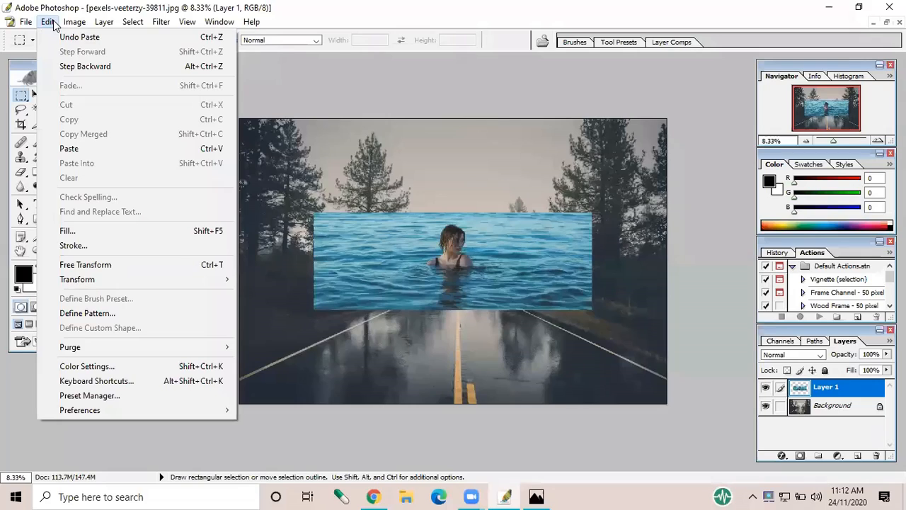
click(96, 265)
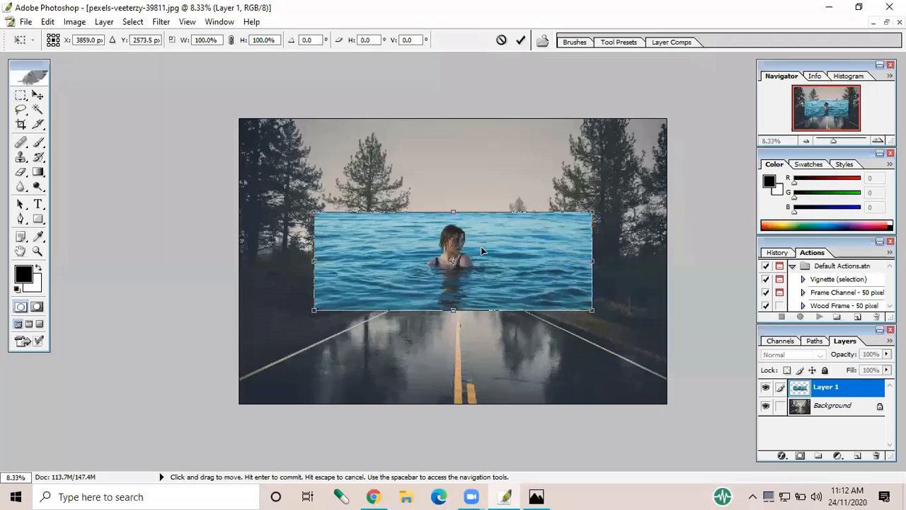
drag(481, 250, 490, 279)
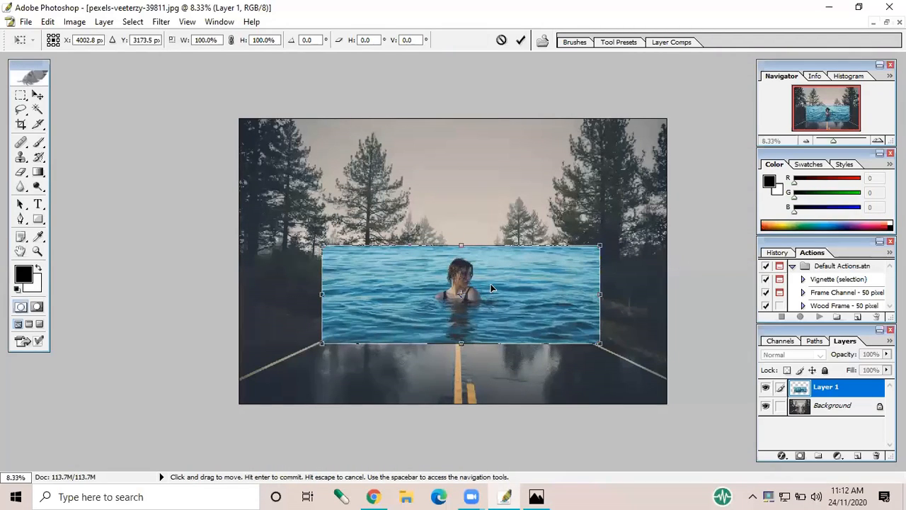
drag(494, 284, 484, 319)
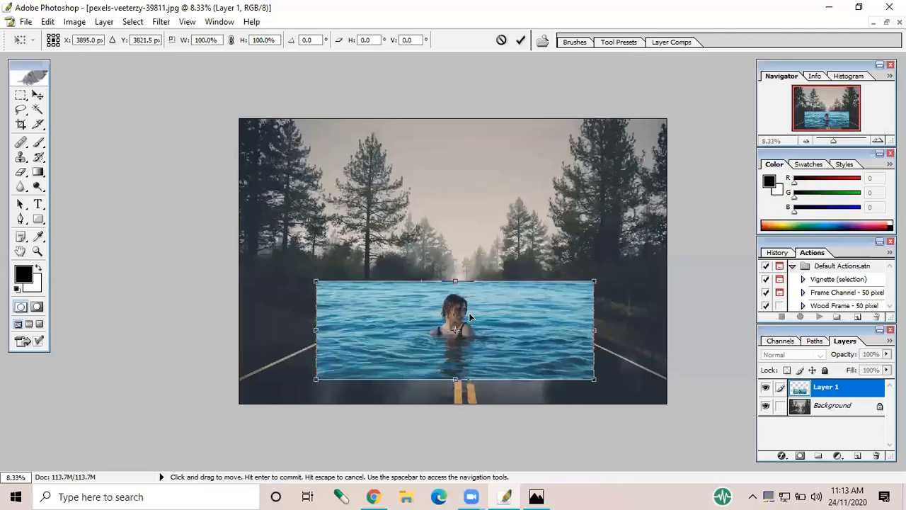
mouse_move(470, 317)
mouse_down()
mouse_move(459, 333)
mouse_move(455, 313)
mouse_move(467, 308)
mouse_up()
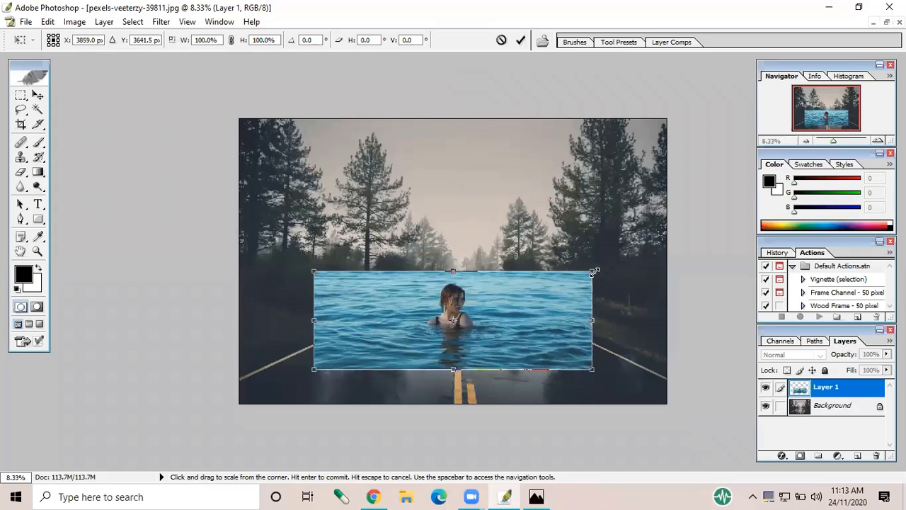
Scale the water layer to about 70.1% width and 120.4% height, place it at about X 3911 px, Y 3953 px, and commit the transform
drag(595, 271, 545, 231)
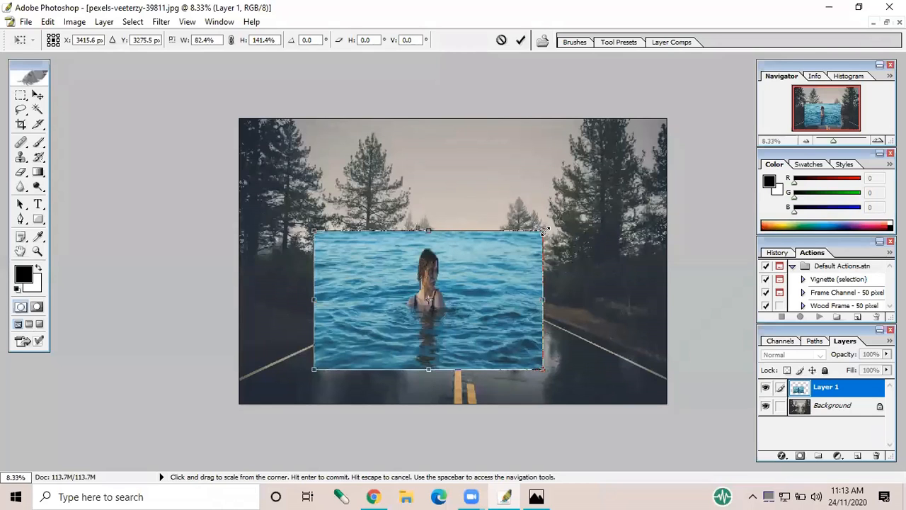
drag(543, 231, 573, 226)
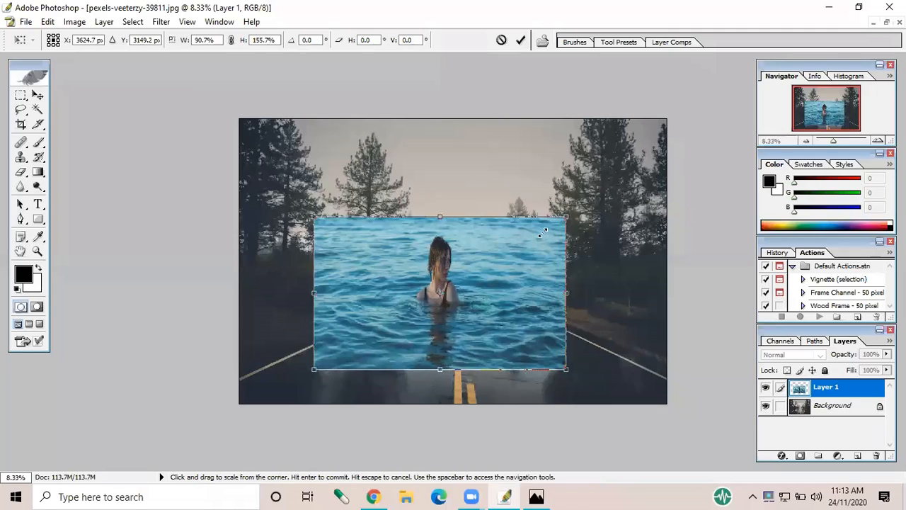
drag(566, 217, 509, 252)
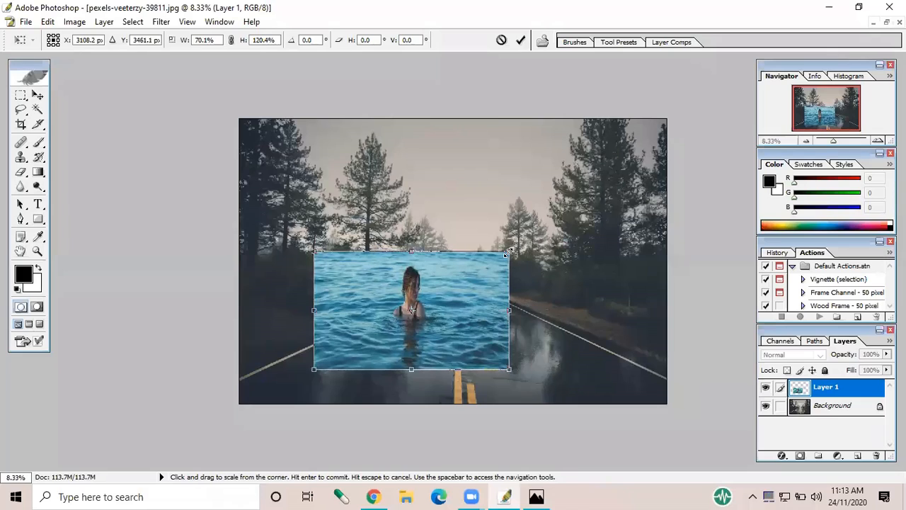
drag(459, 273, 504, 301)
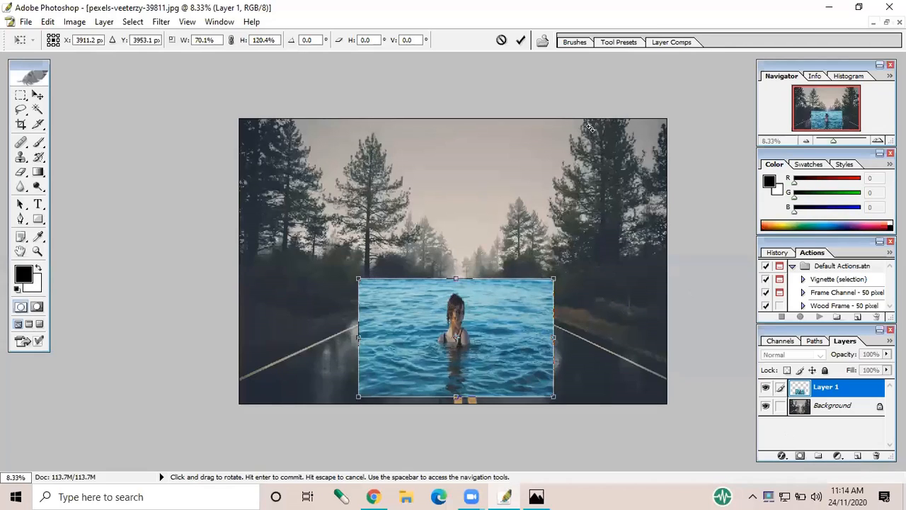
click(520, 41)
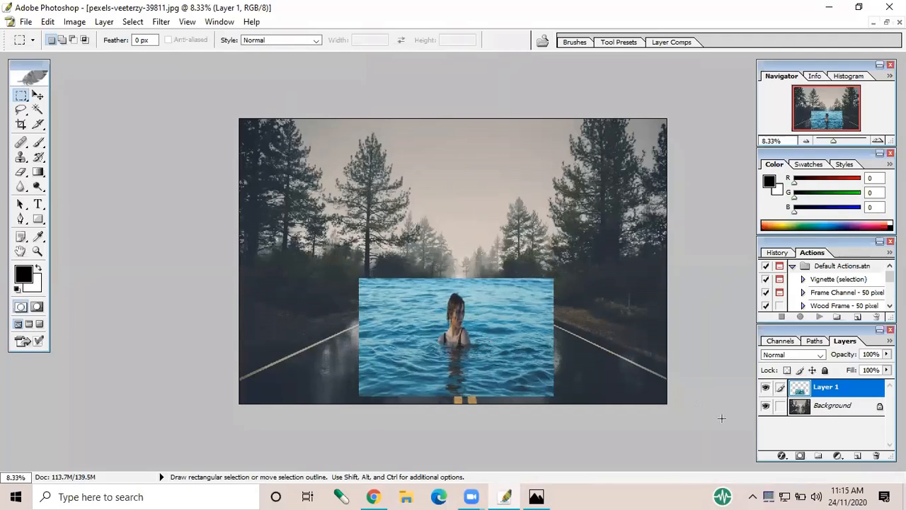
Add a layer mask to the pasted water layer and choose the Brush tool with 76% opacity
click(801, 457)
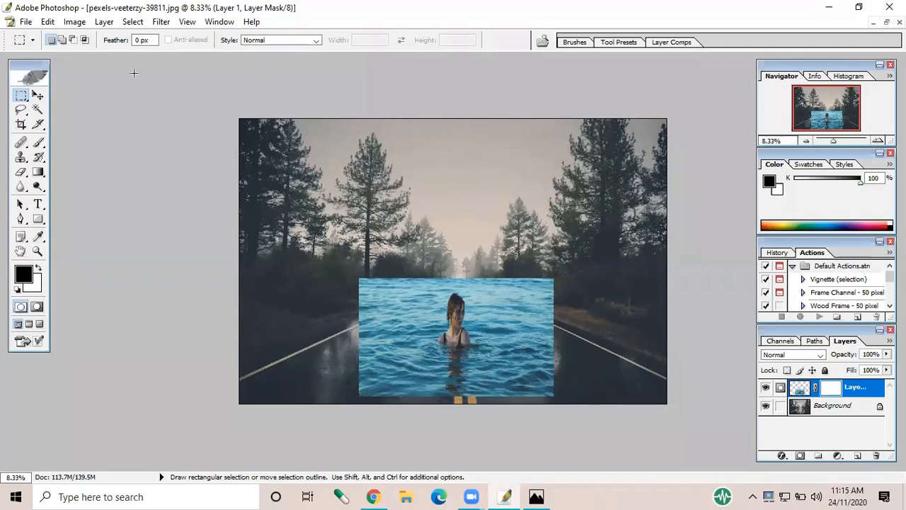
click(38, 143)
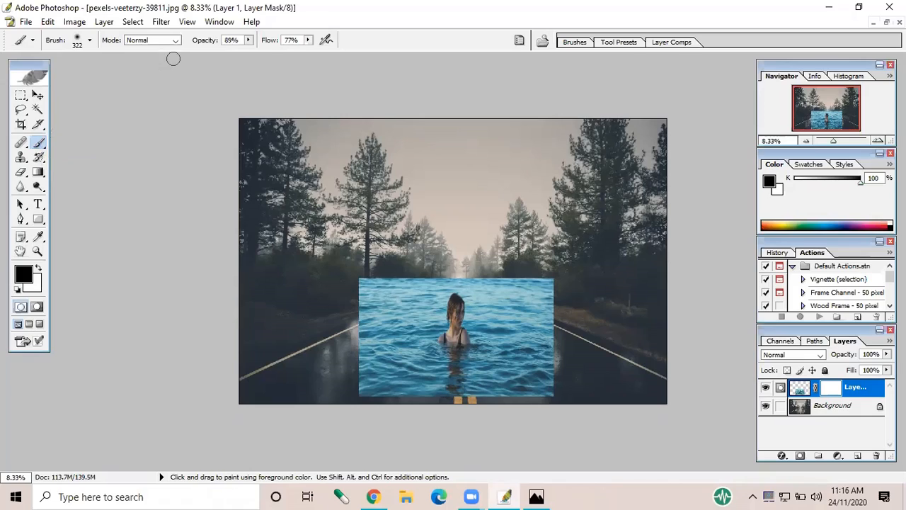
click(248, 41)
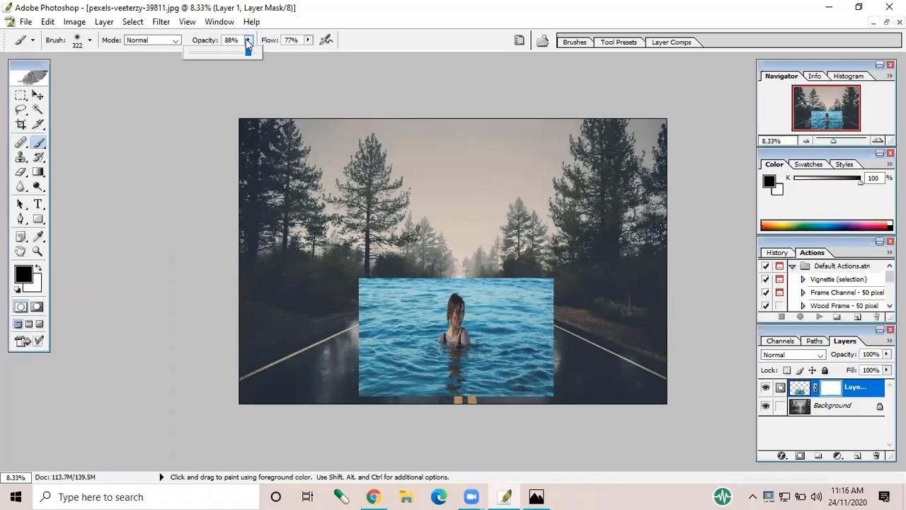
key(Left)
key(Left)
key(Left)
key(Left)
key(Left)
key(Left)
key(Left)
key(Left)
key(Left)
key(Left)
key(Left)
key(Left)
key(Return)
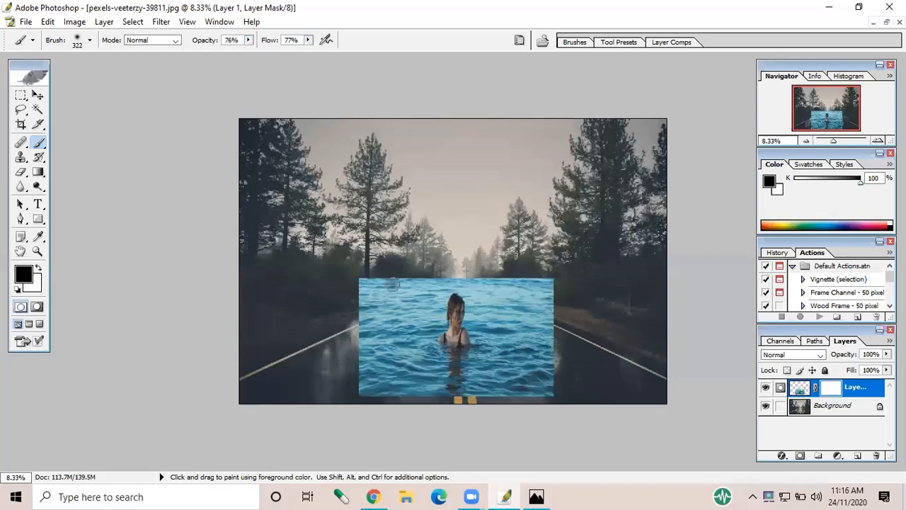
Paint black on the layer mask around the water's outer edges and corners to blend it into the road and roadside
click(392, 284)
mouse_move(375, 274)
mouse_down()
mouse_move(360, 300)
mouse_move(390, 276)
mouse_move(356, 305)
mouse_move(362, 287)
mouse_move(355, 292)
mouse_move(385, 272)
mouse_move(354, 298)
mouse_move(413, 274)
mouse_move(348, 313)
mouse_move(401, 278)
mouse_move(349, 323)
mouse_move(402, 286)
mouse_move(389, 291)
mouse_move(418, 277)
mouse_move(352, 318)
mouse_move(435, 274)
mouse_move(375, 306)
mouse_up()
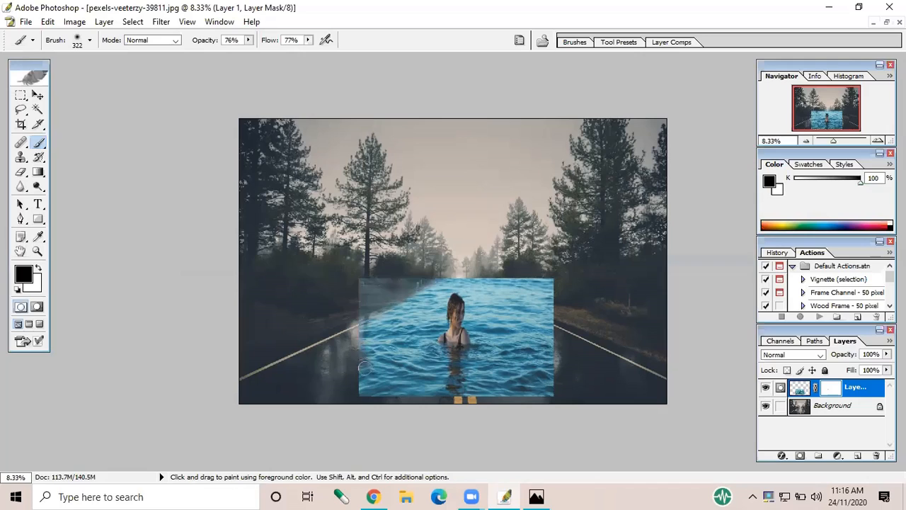
mouse_move(387, 393)
mouse_down()
mouse_move(505, 396)
mouse_move(551, 374)
mouse_move(539, 403)
mouse_move(571, 358)
mouse_move(563, 327)
mouse_move(521, 282)
mouse_move(500, 276)
mouse_move(546, 308)
mouse_move(531, 290)
mouse_move(492, 278)
mouse_move(552, 322)
mouse_move(493, 279)
mouse_move(537, 293)
mouse_move(521, 387)
mouse_move(448, 398)
mouse_move(371, 390)
mouse_move(379, 317)
mouse_move(434, 275)
mouse_move(373, 309)
mouse_move(435, 279)
mouse_move(464, 277)
mouse_move(548, 319)
mouse_move(489, 281)
mouse_up()
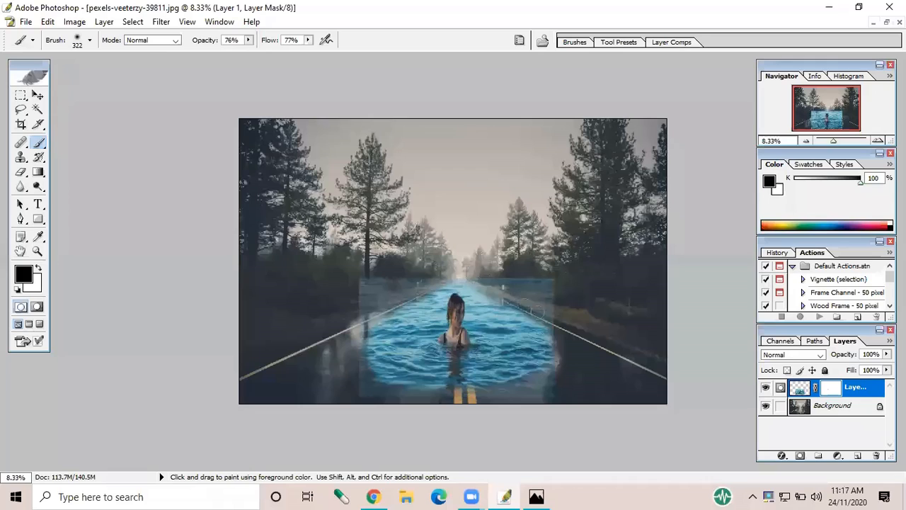
mouse_move(534, 377)
mouse_down()
mouse_move(488, 391)
mouse_move(434, 391)
mouse_move(392, 390)
mouse_move(365, 371)
mouse_up()
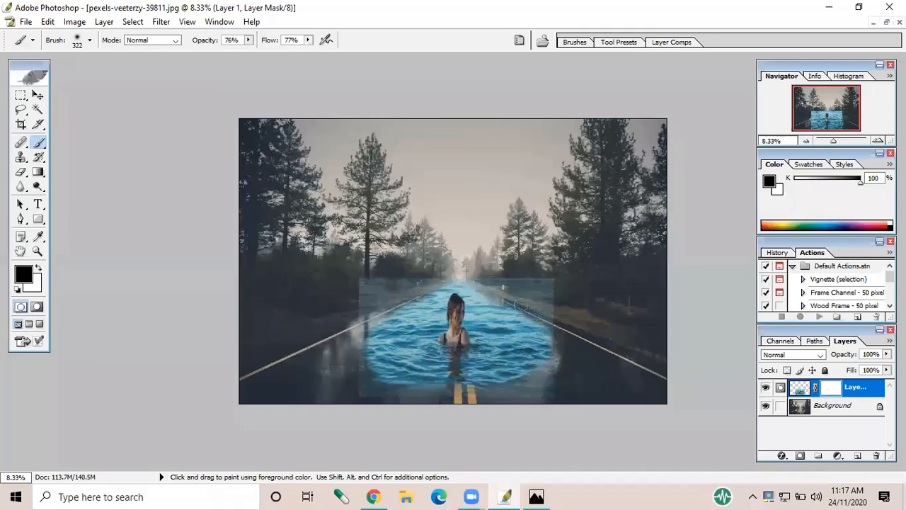
mouse_move(468, 277)
mouse_down()
mouse_move(423, 278)
mouse_move(373, 312)
mouse_up()
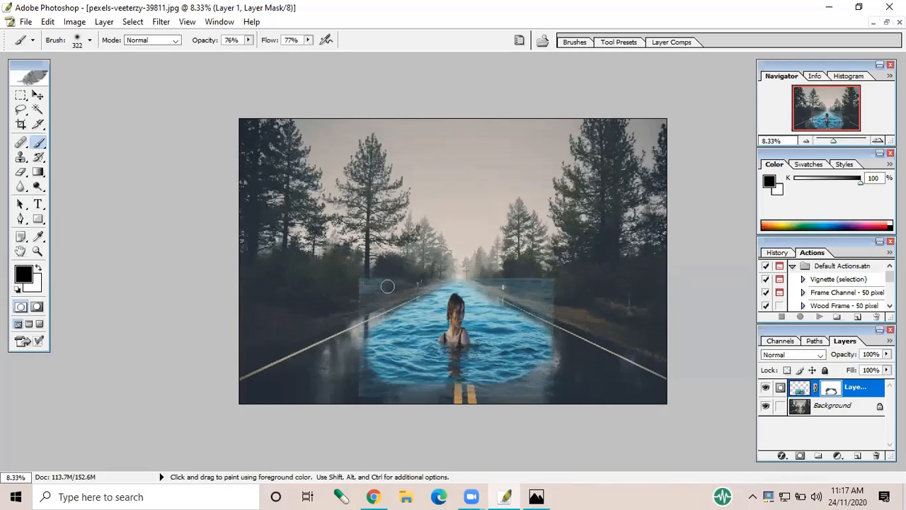
mouse_move(387, 286)
mouse_down()
mouse_move(354, 285)
mouse_move(359, 303)
mouse_up()
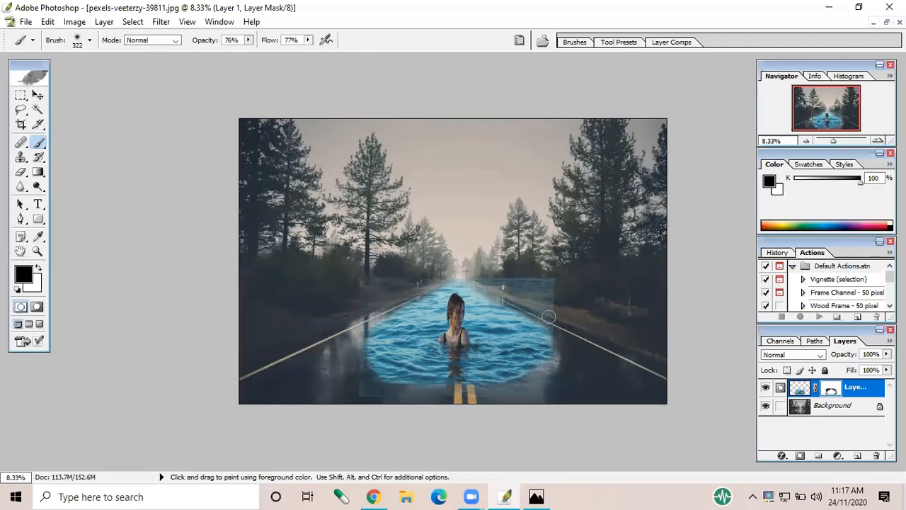
drag(549, 317, 502, 283)
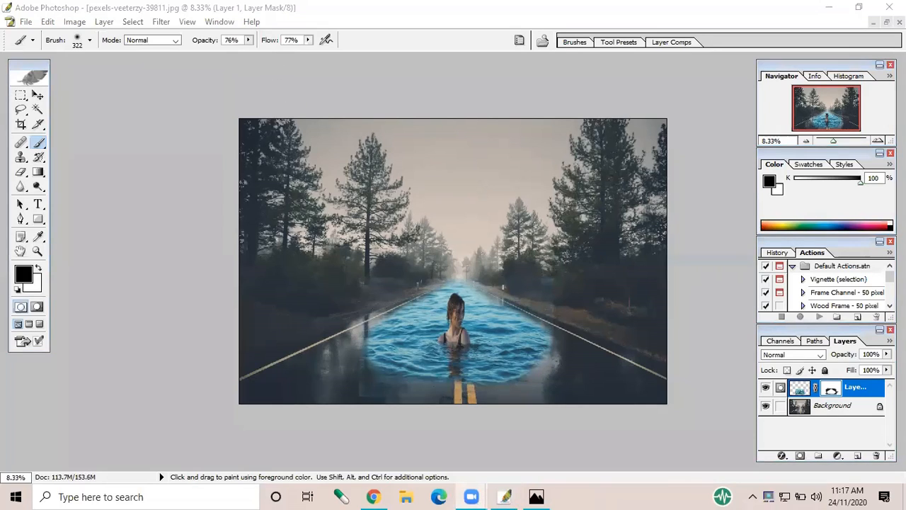
Raise the brush opacity to 100% and mask out the remaining traces of water around the patch's outer edge
click(249, 40)
drag(249, 50, 261, 59)
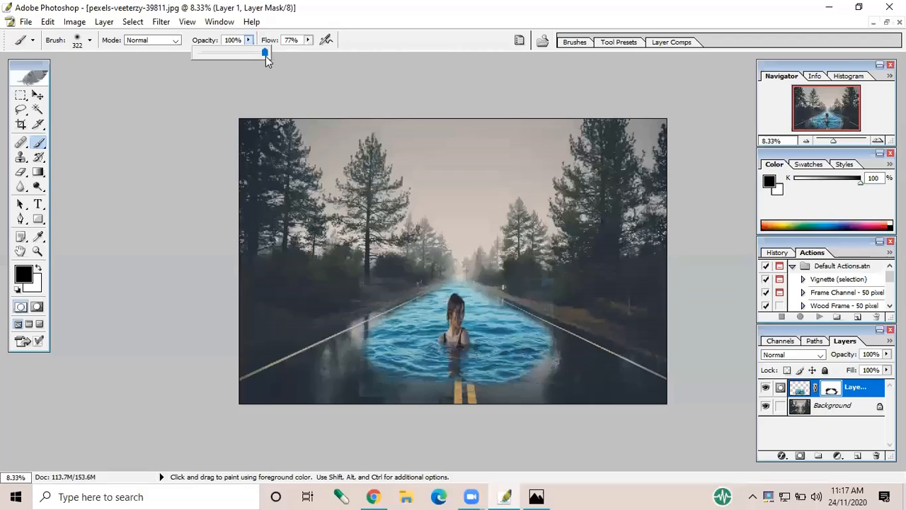
click(357, 295)
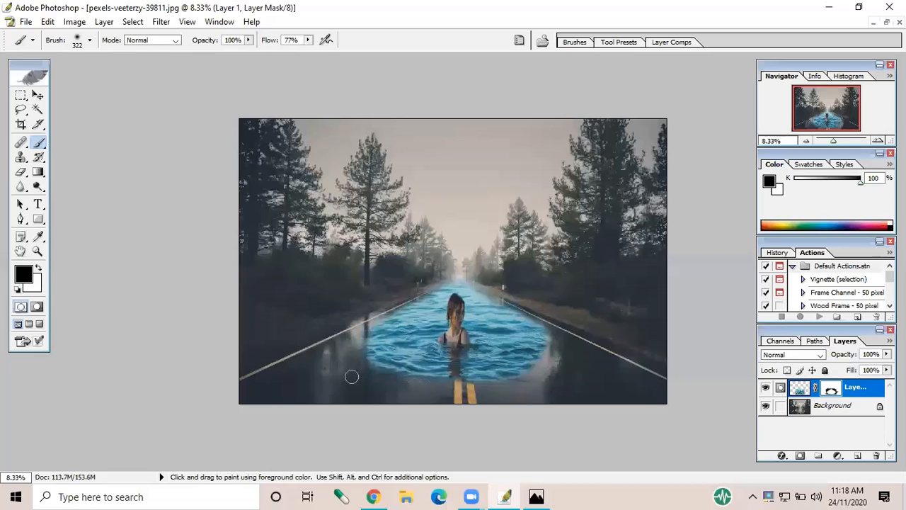
drag(349, 331, 367, 317)
Lower the brush opacity to 79% and soften the water's edge beside the road's left line on the mask
click(248, 40)
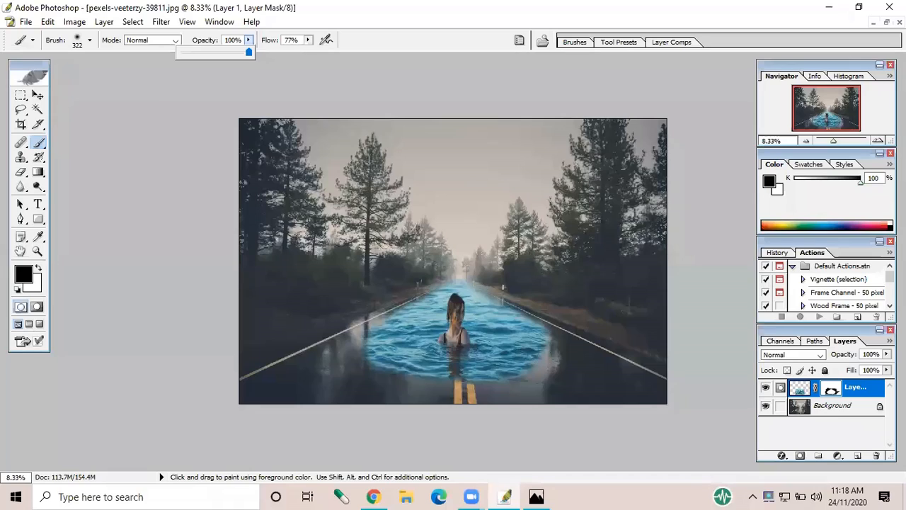
drag(248, 52, 235, 52)
click(367, 328)
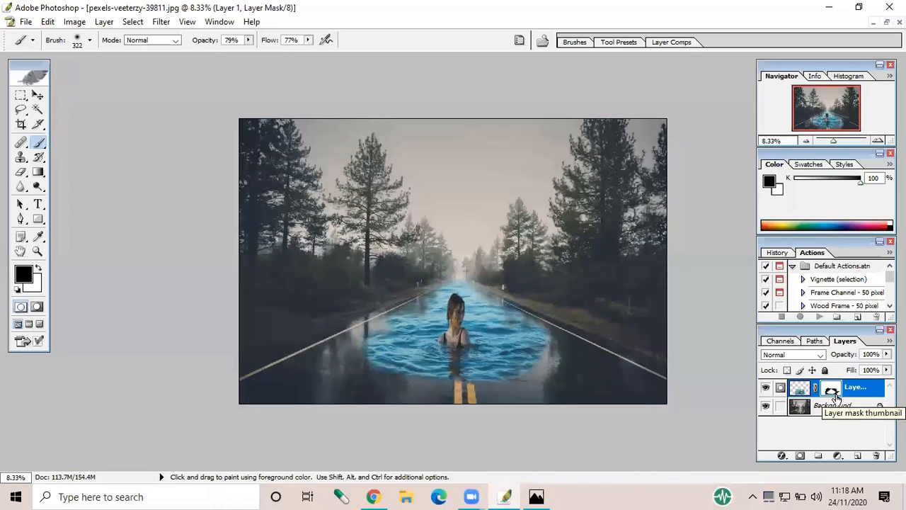
Add a Hue/Saturation adjustment layer above the water layer and choose Cyans as the color range to edit
click(801, 387)
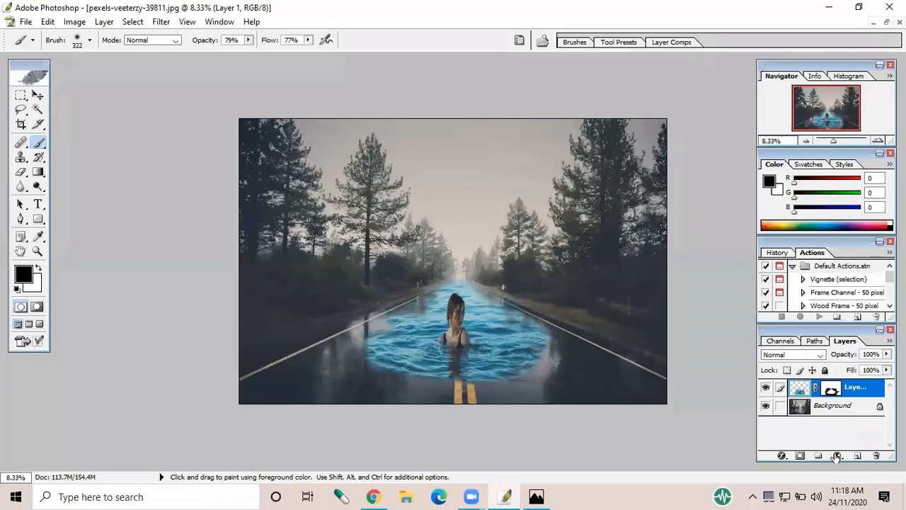
click(836, 456)
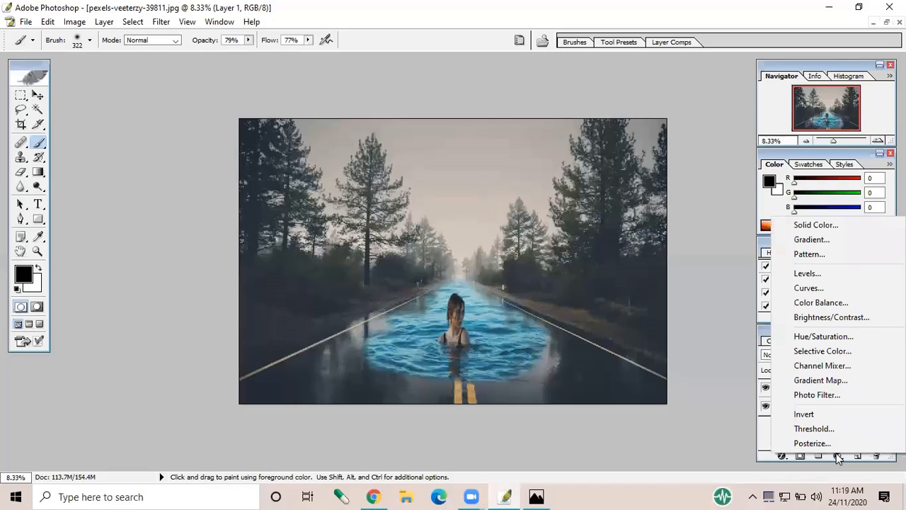
click(836, 342)
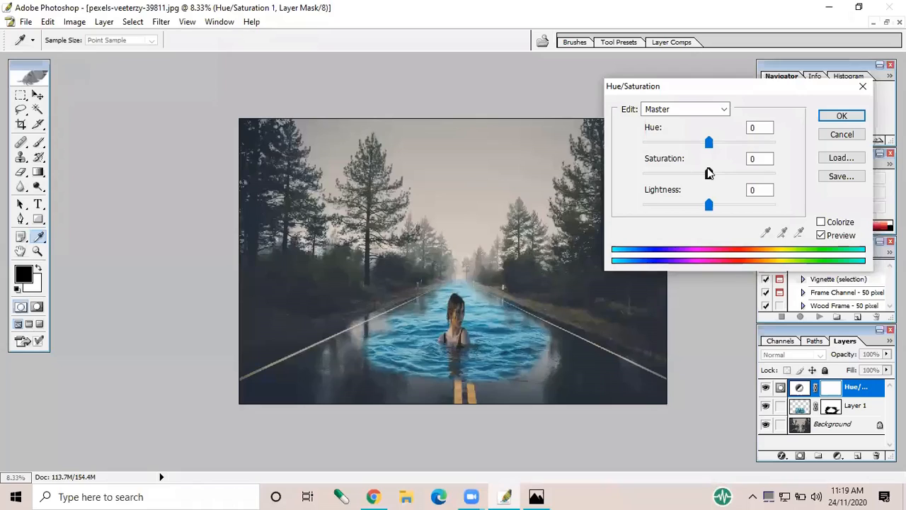
click(709, 173)
click(700, 112)
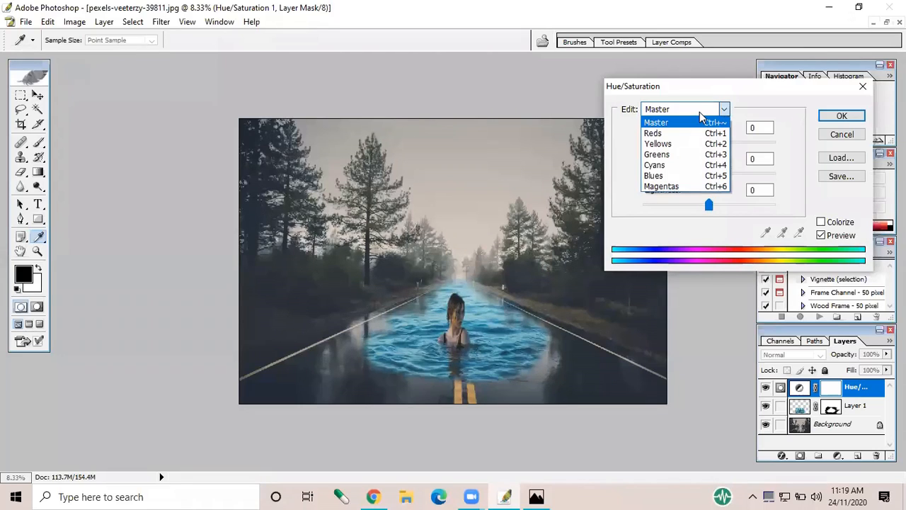
click(673, 167)
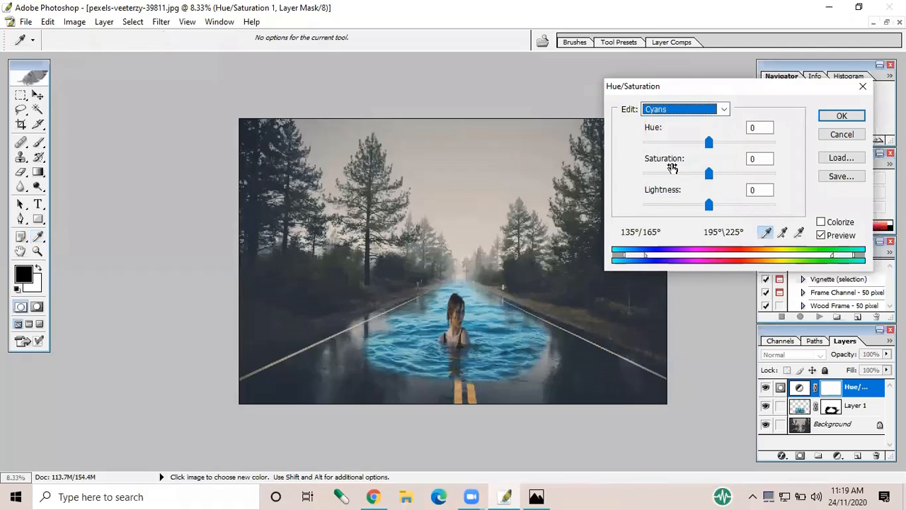
Set the Cyans saturation to -100 and apply the Hue/Saturation adjustment
drag(709, 174, 643, 177)
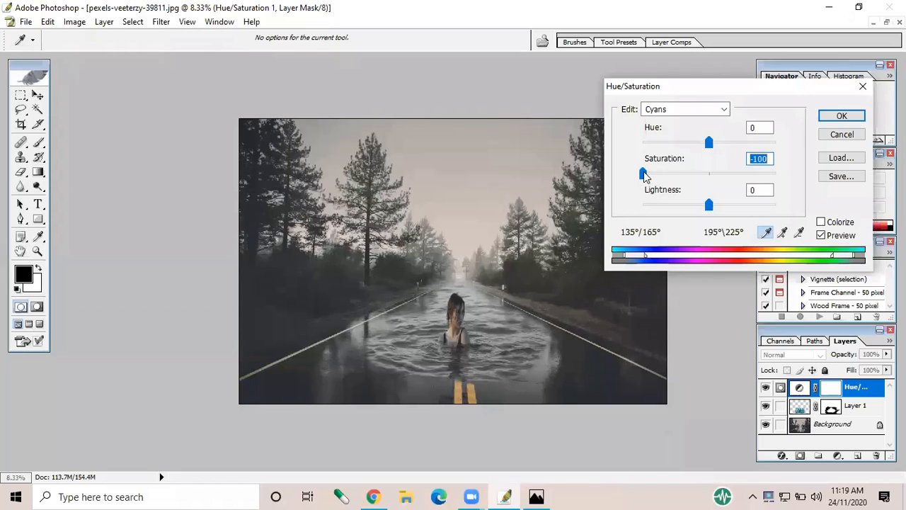
drag(643, 176, 721, 188)
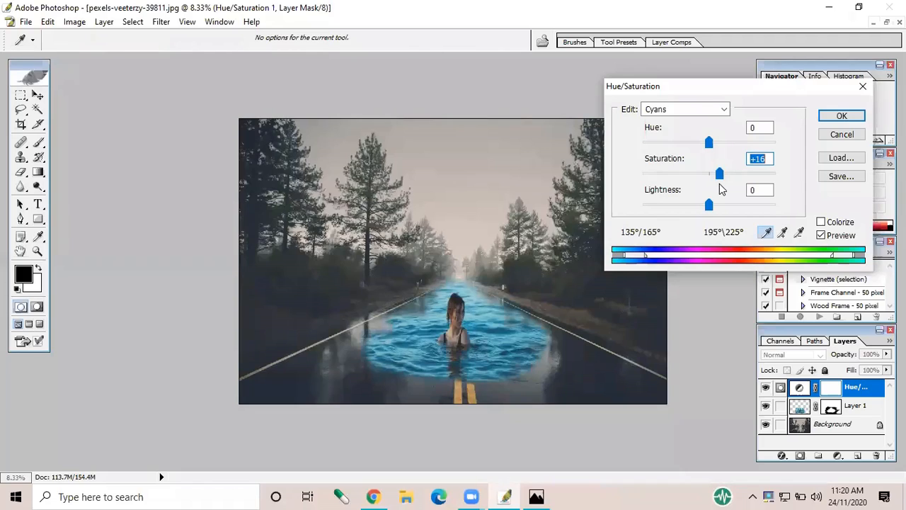
drag(721, 189, 636, 188)
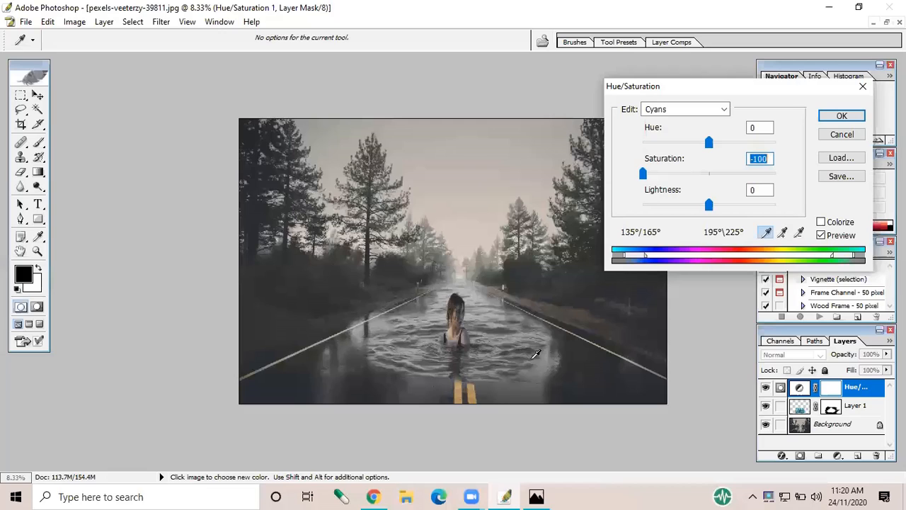
click(841, 114)
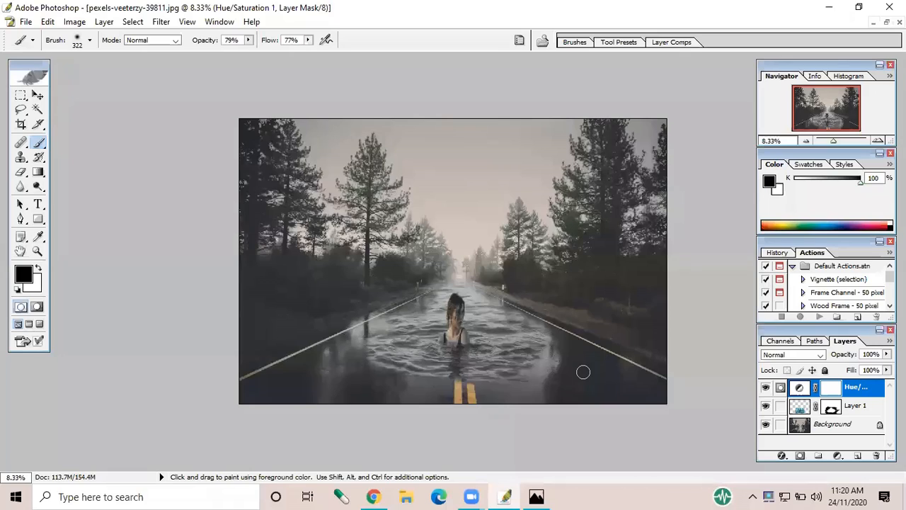
Select Layer 1's mask, set the brush opacity to 70%, and touch up the water's edge on the road
click(832, 408)
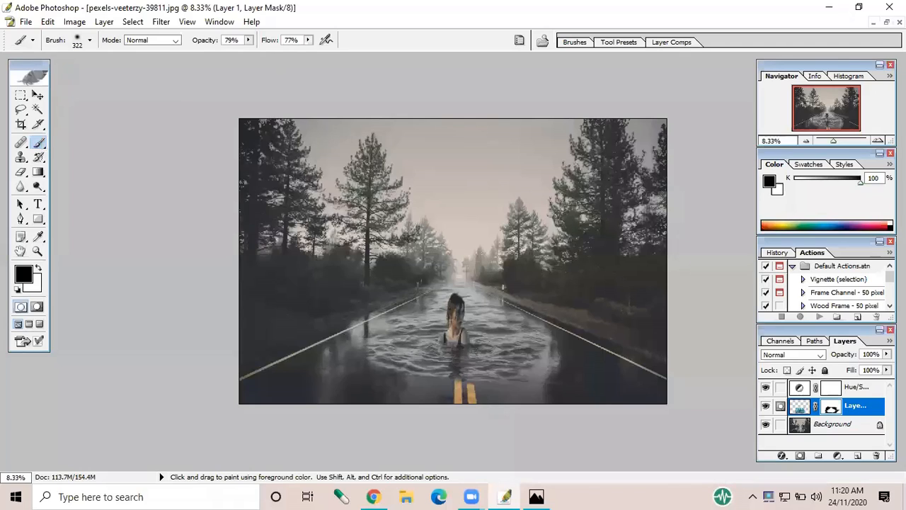
click(248, 39)
drag(249, 51, 242, 51)
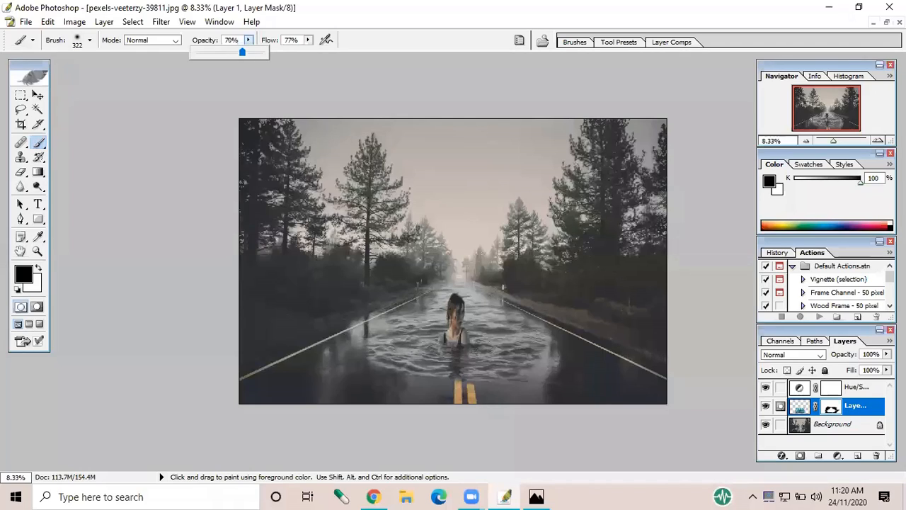
click(553, 338)
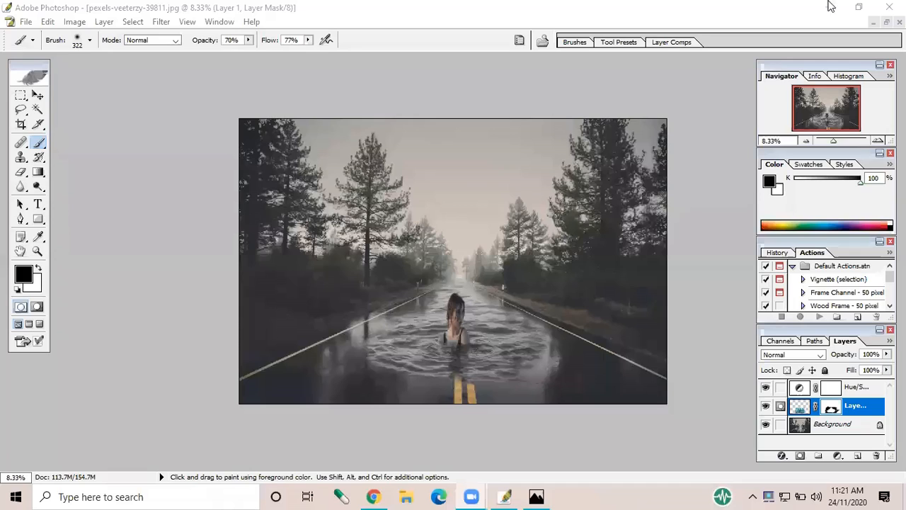
Quit Photoshop without saving the changes to pexels-veeterzy-39811.jpg, and launch it again
click(889, 7)
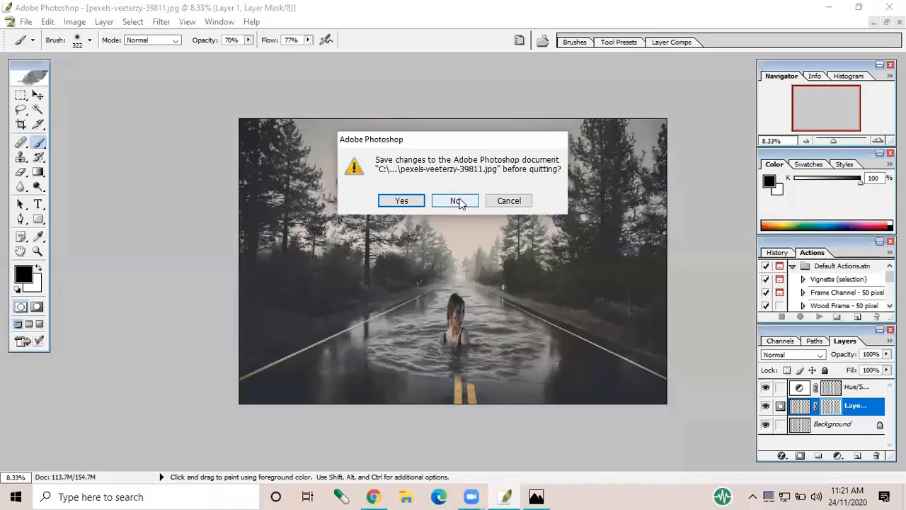
click(459, 203)
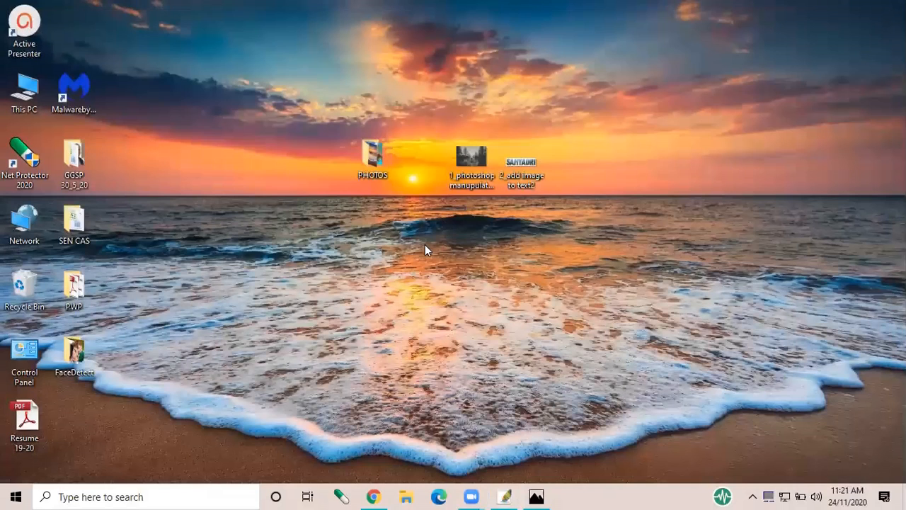
click(510, 495)
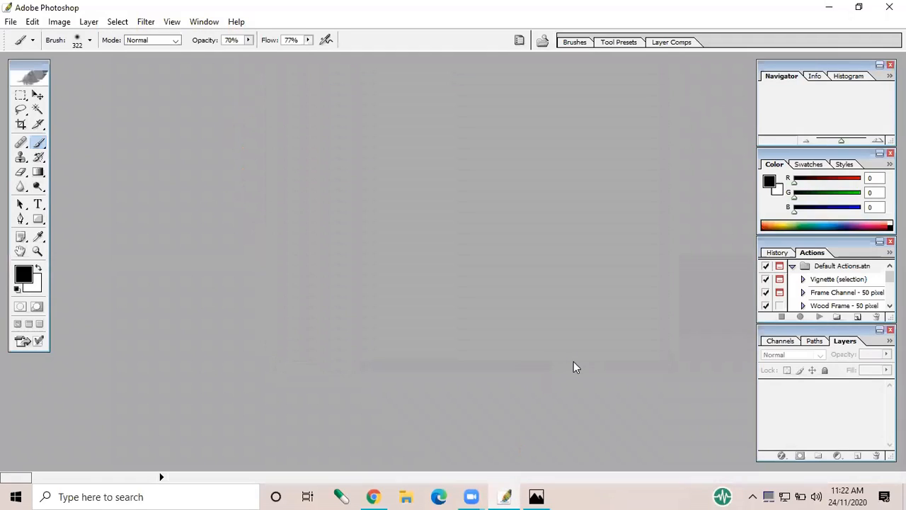
Open the sahyadri photo from the PHOTOS folder and maximize its document window
click(10, 23)
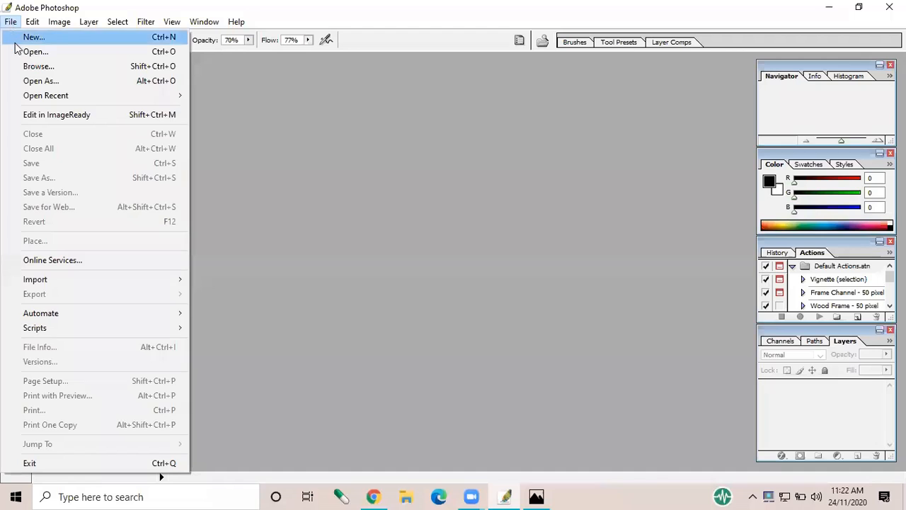
click(17, 51)
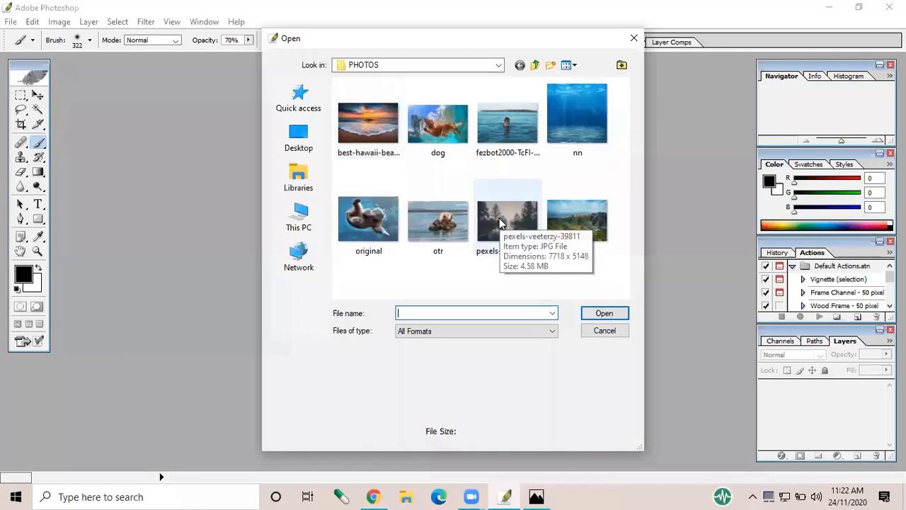
click(573, 225)
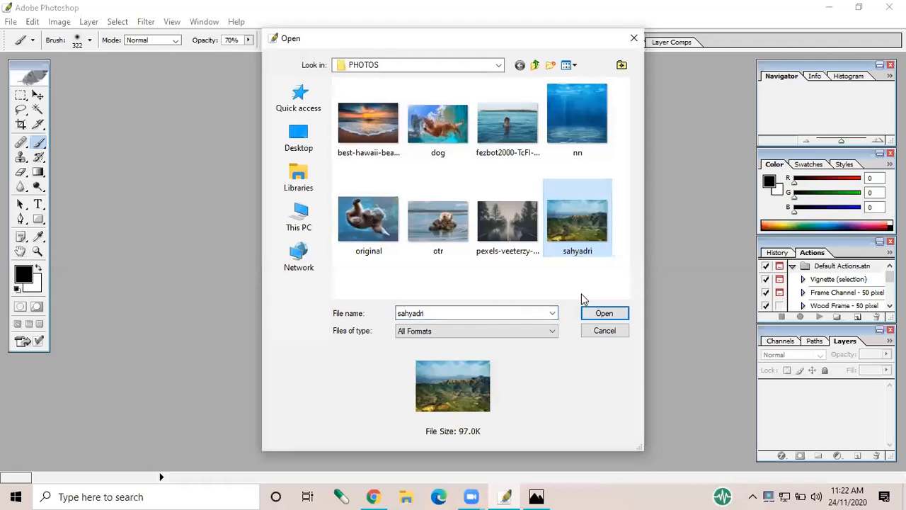
click(585, 311)
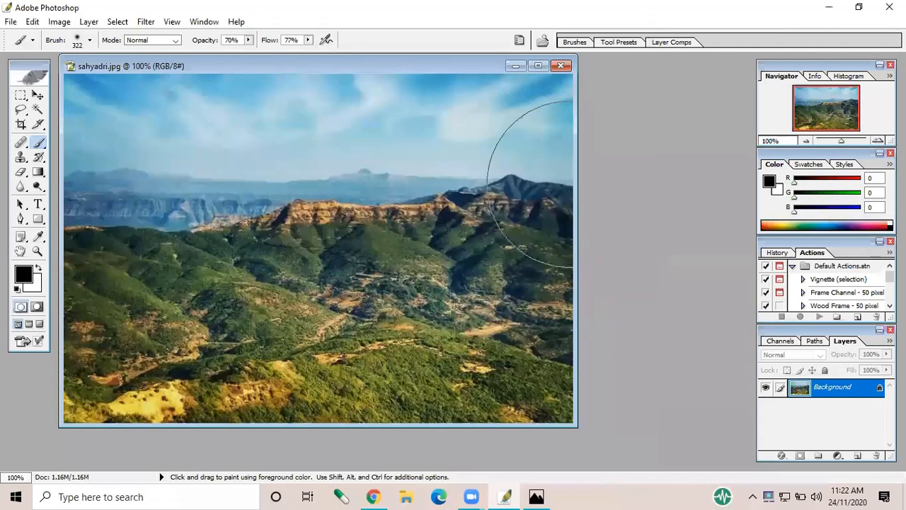
click(539, 68)
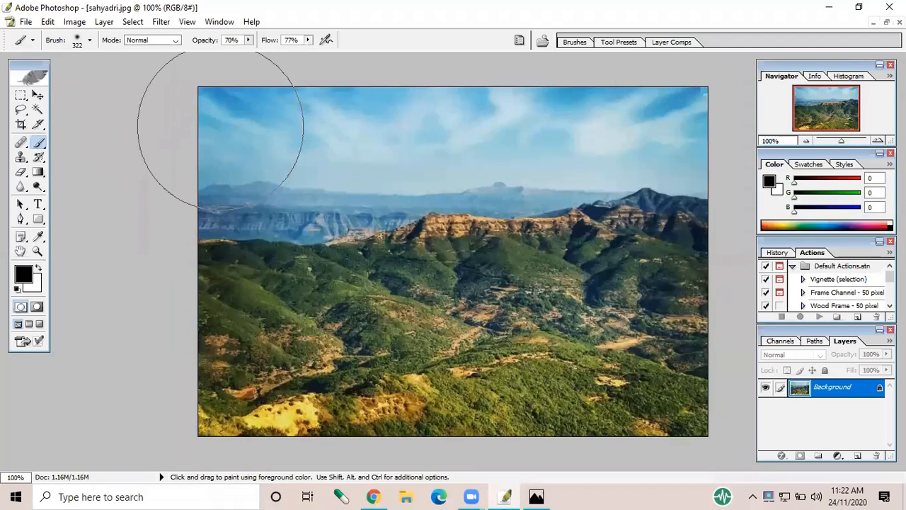
Duplicate the Background layer into a new layer with Layer via Copy
click(104, 22)
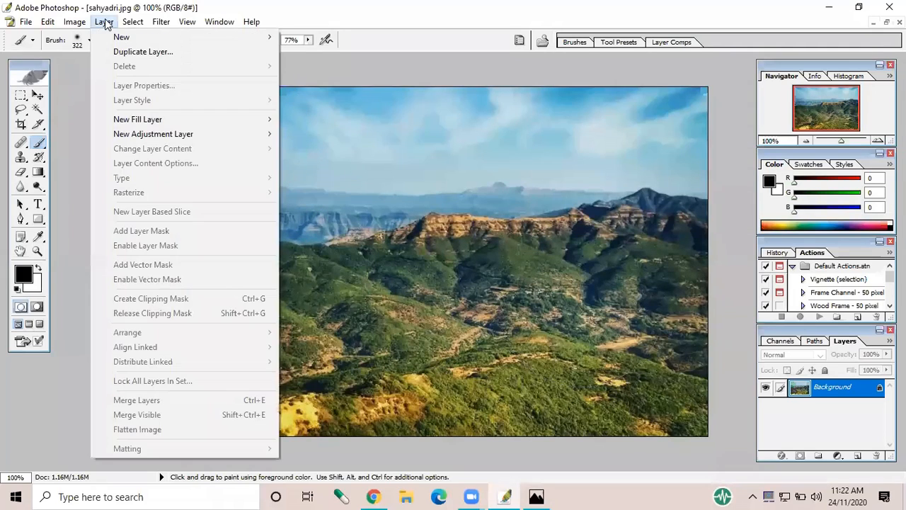
click(829, 396)
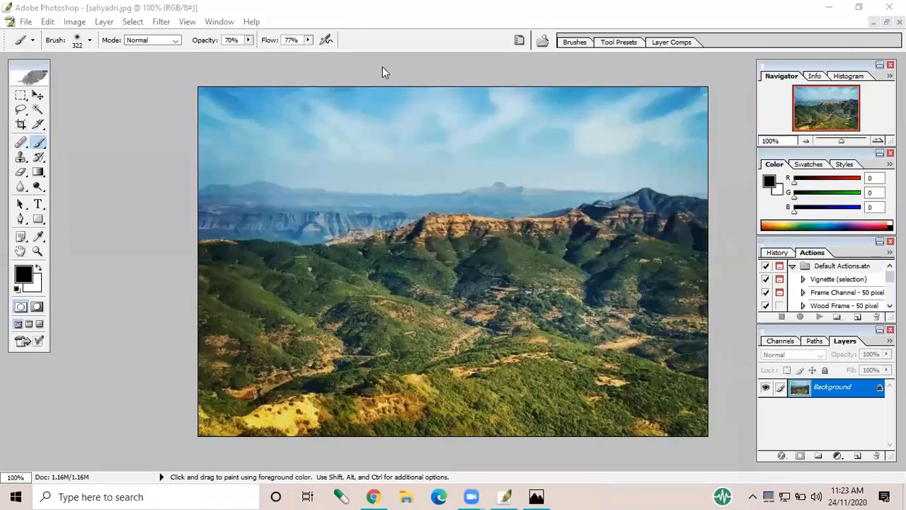
click(104, 21)
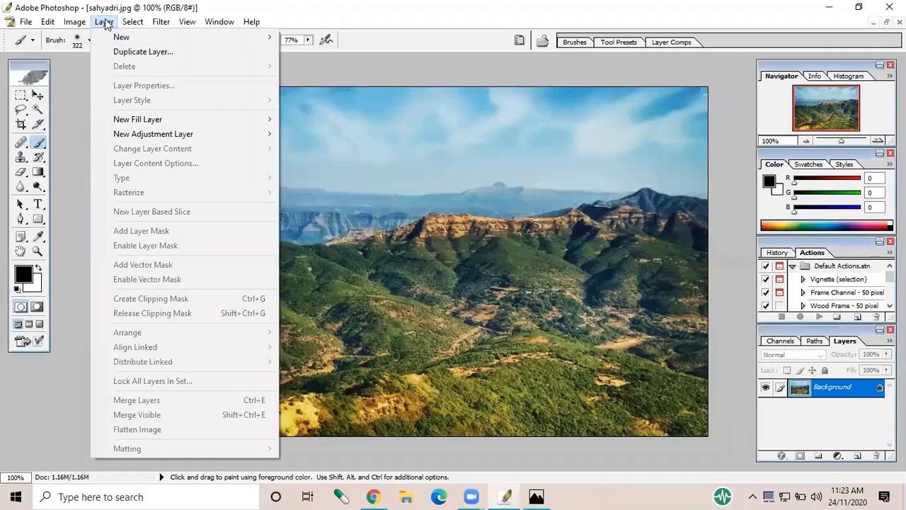
mouse_move(122, 38)
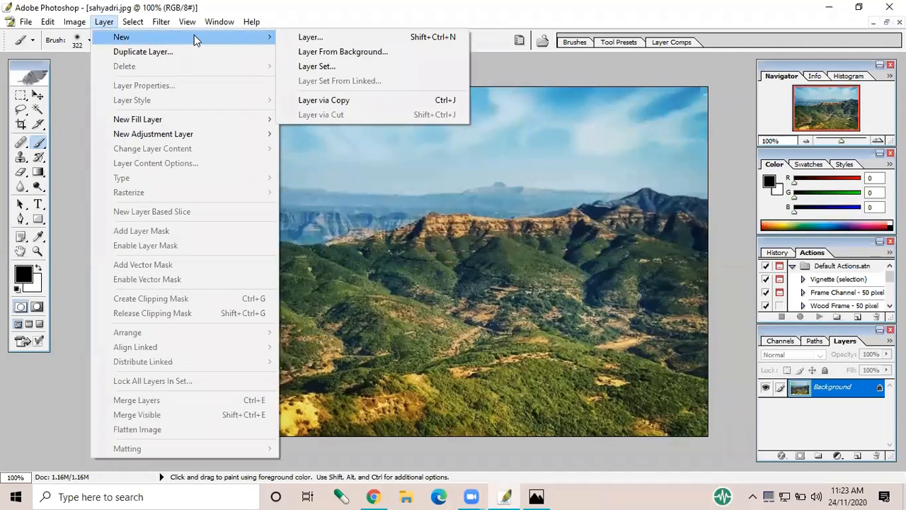
click(317, 99)
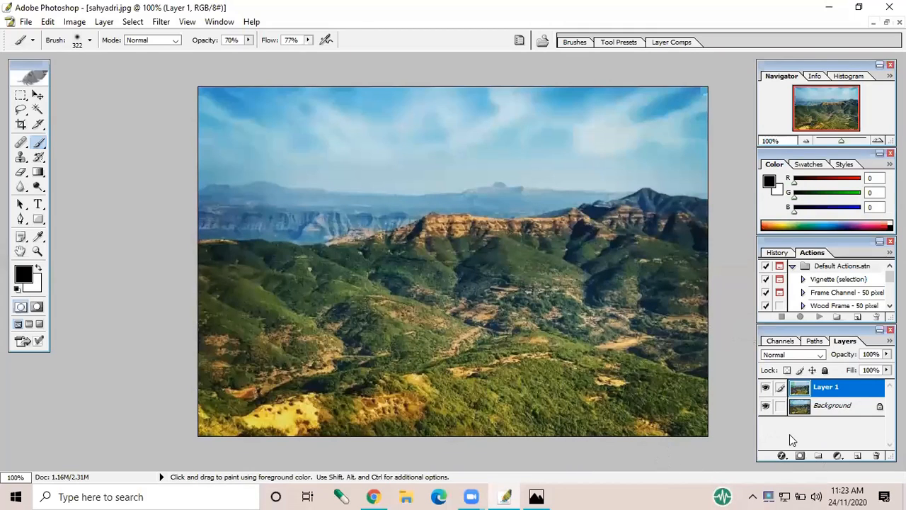
Add a Solid Color fill layer above Layer 1 in white (FFFFFF)
click(838, 456)
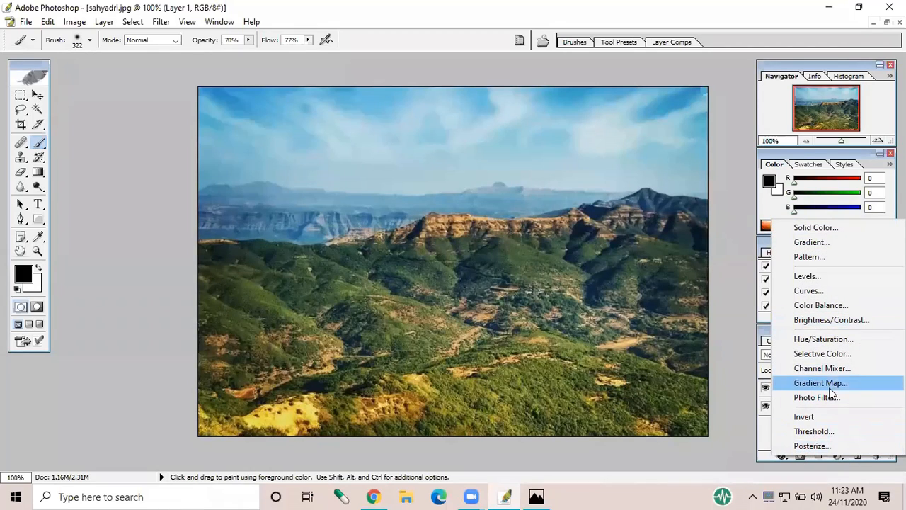
click(724, 429)
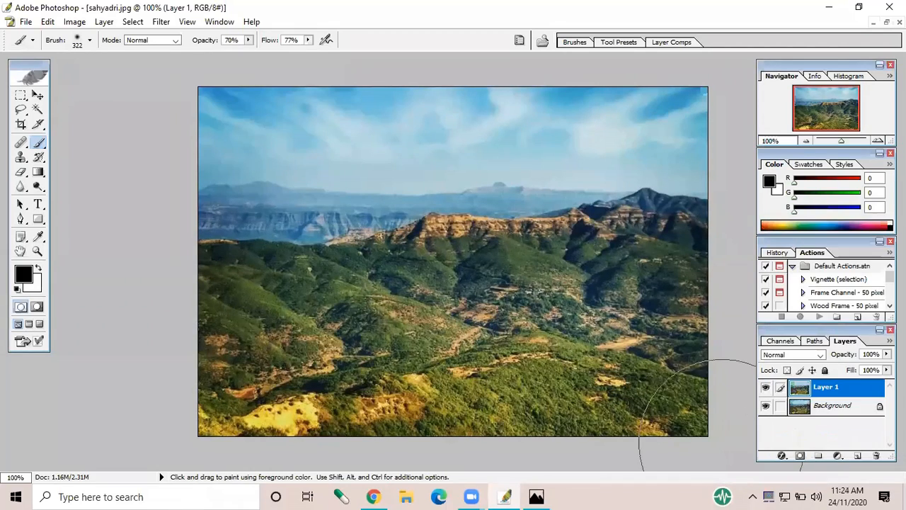
click(836, 457)
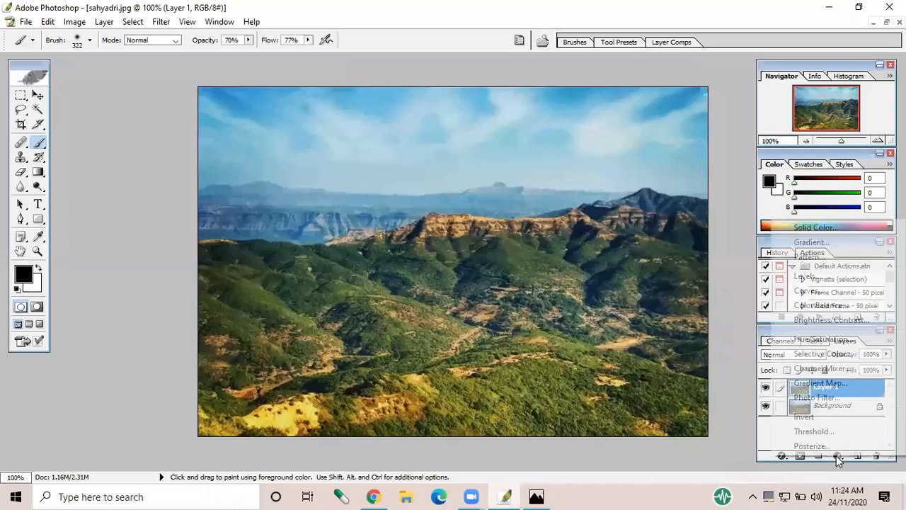
click(829, 229)
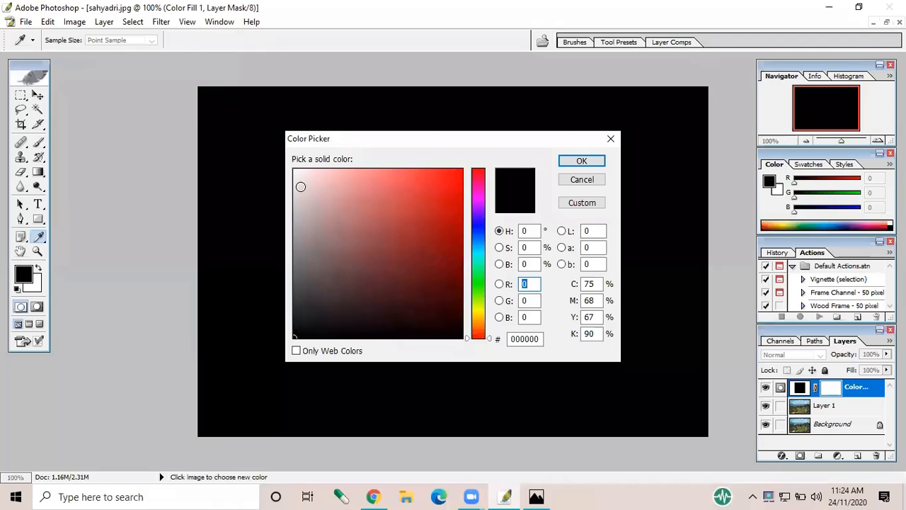
drag(298, 189, 283, 157)
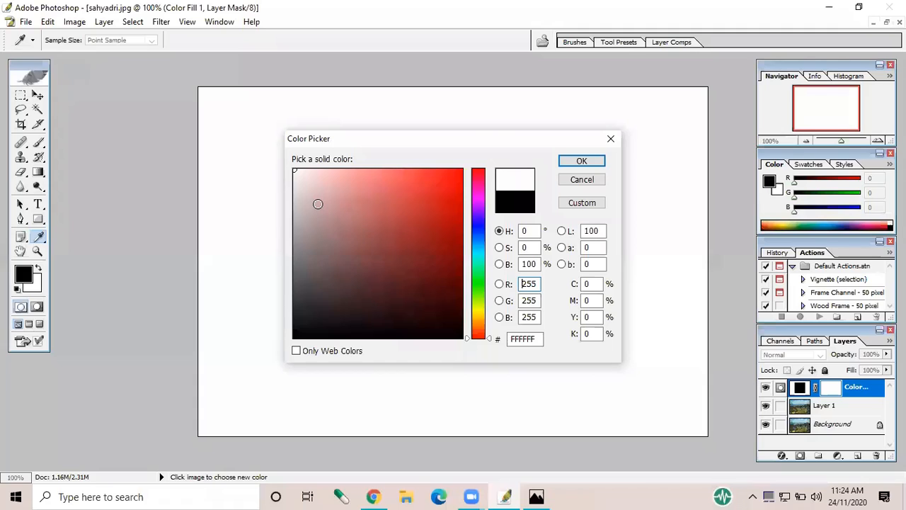
drag(298, 175, 290, 163)
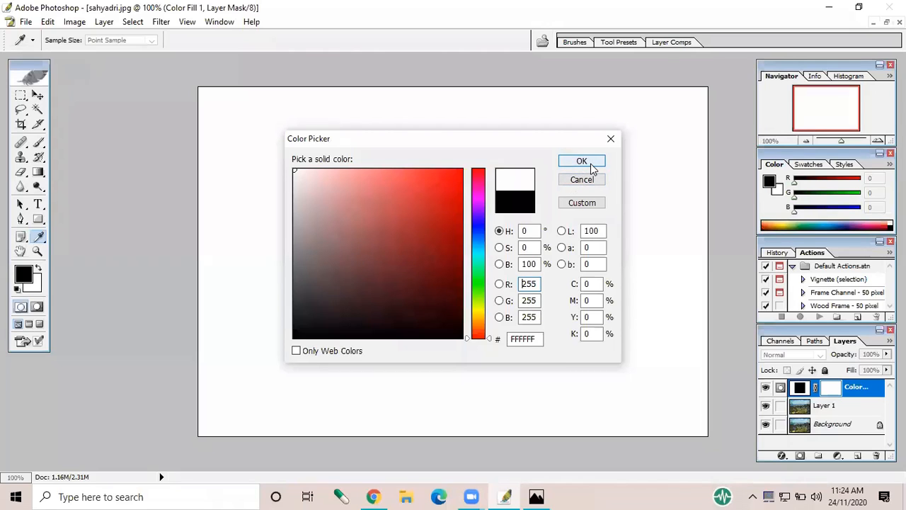
click(581, 162)
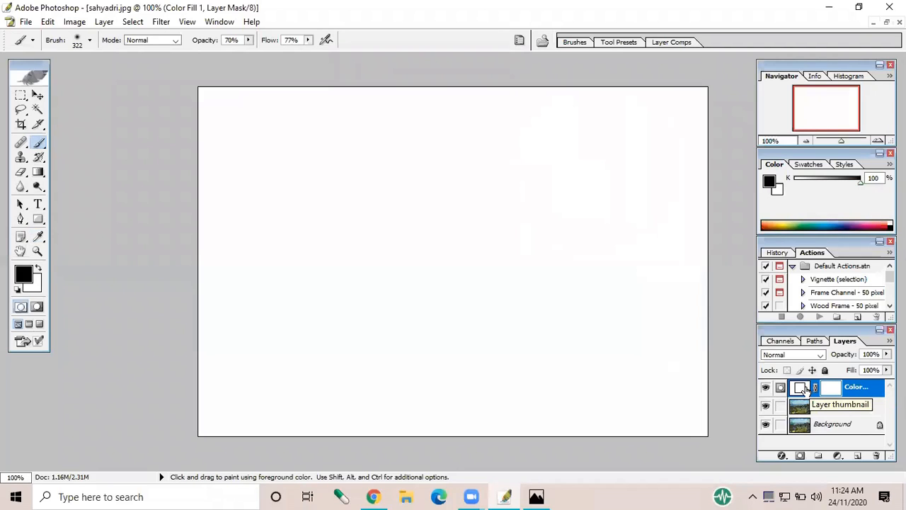
double_click(853, 389)
key(Return)
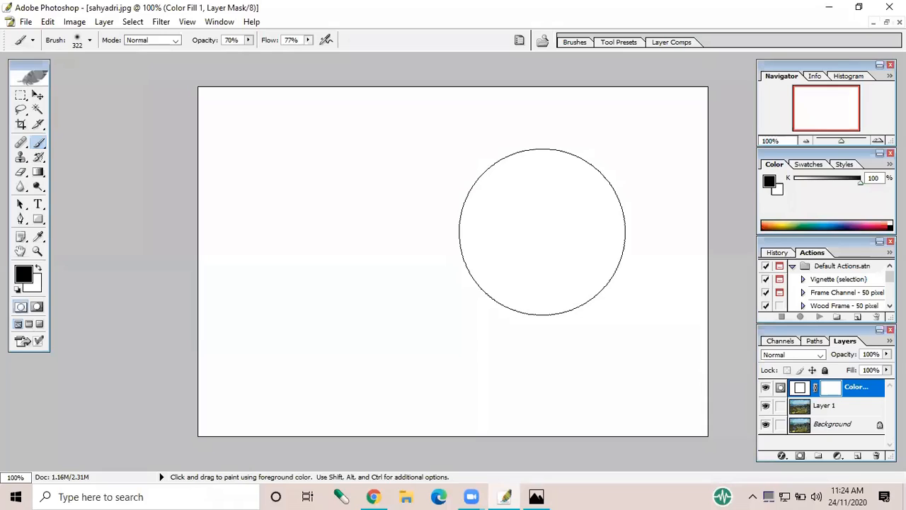
Move the white Color Fill layer between Layer 1 and Background, and select Layer 1
click(807, 413)
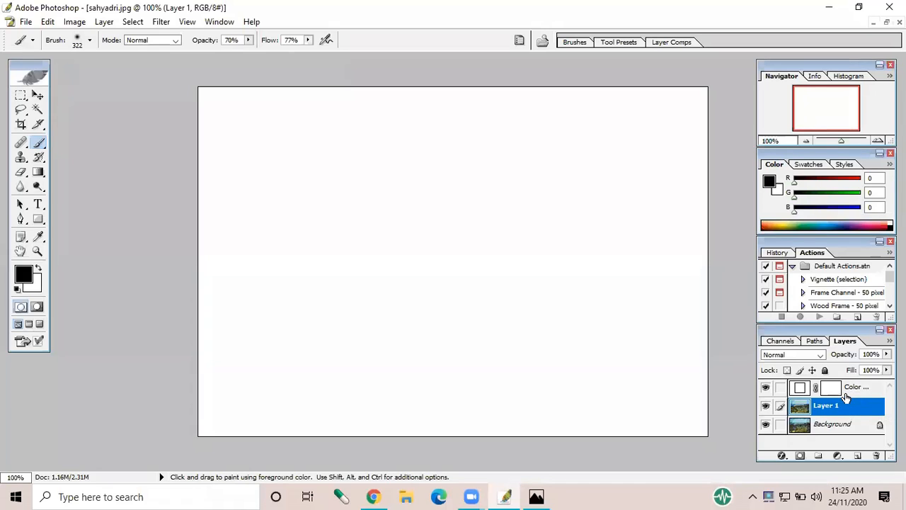
mouse_move(847, 397)
mouse_down()
mouse_move(854, 390)
mouse_move(854, 410)
mouse_up()
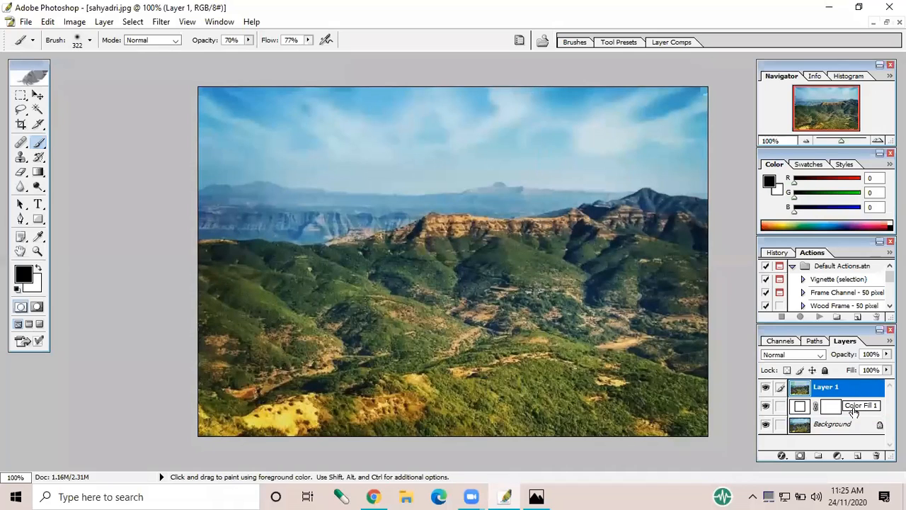
click(854, 410)
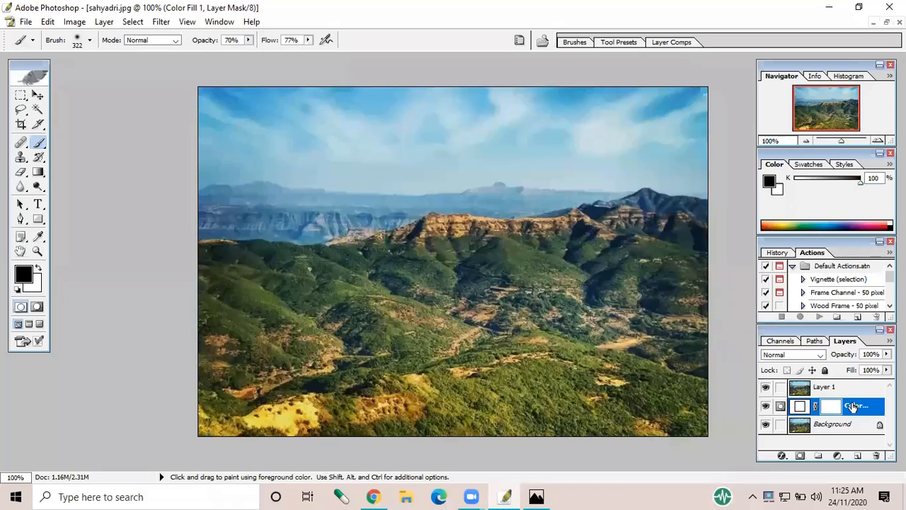
drag(853, 405, 853, 380)
drag(850, 400, 849, 424)
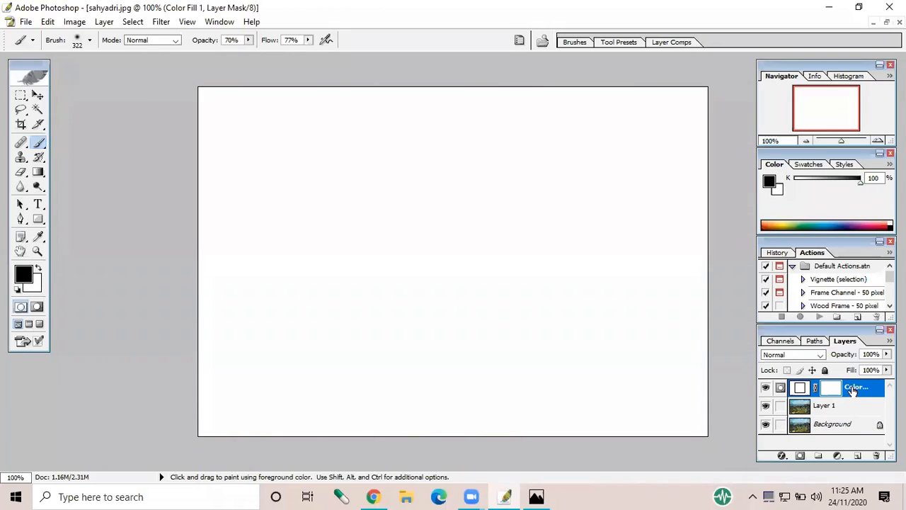
double_click(852, 388)
drag(852, 389, 852, 412)
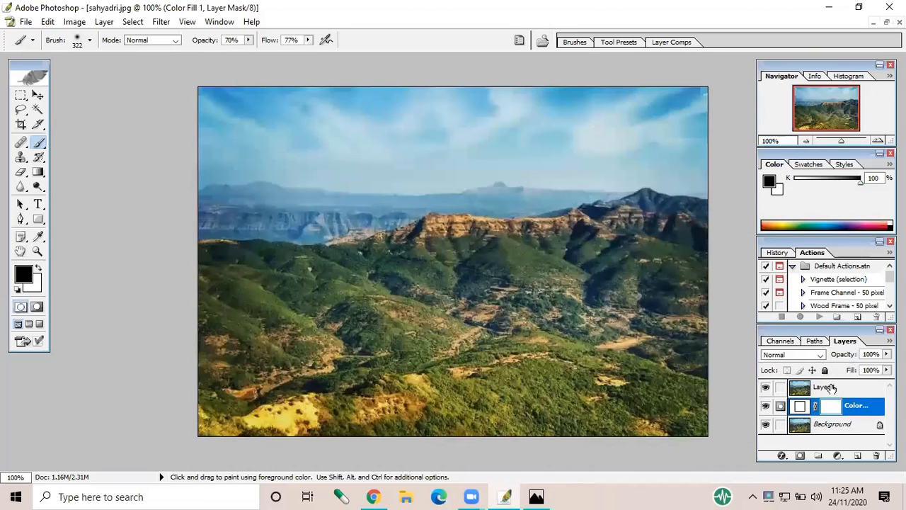
click(830, 388)
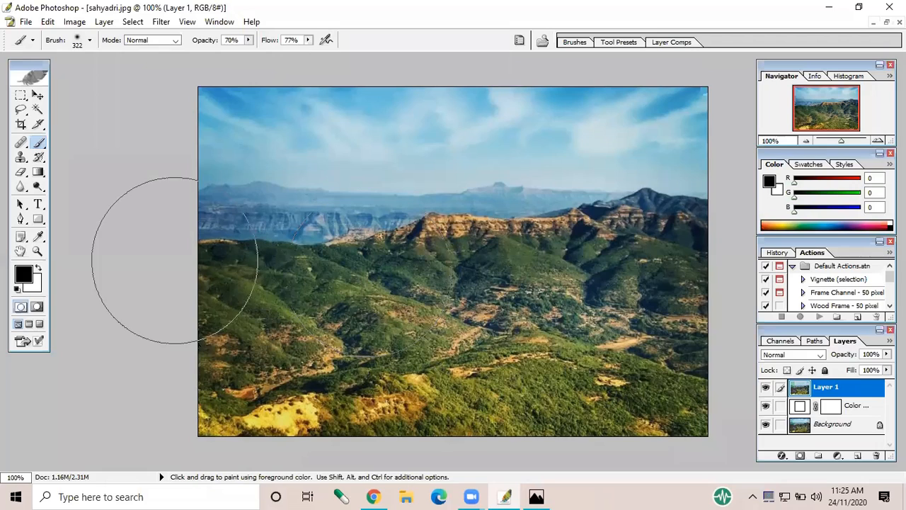
Add the text SAHYADRI over the mountain ridge in Arial Black at 72 pt
click(38, 206)
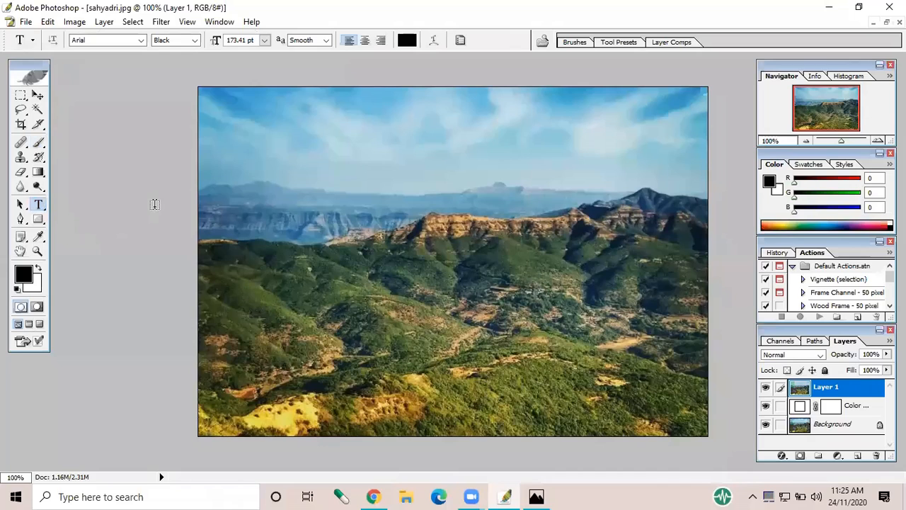
click(141, 41)
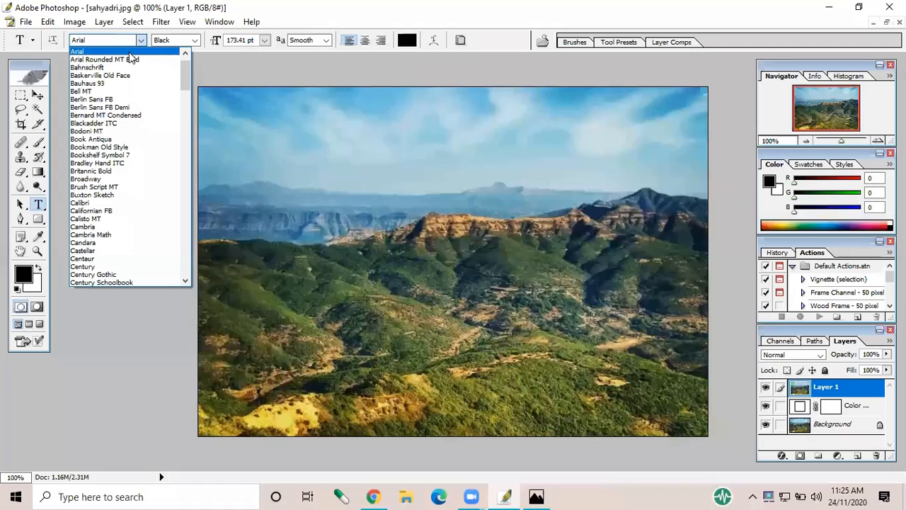
click(161, 51)
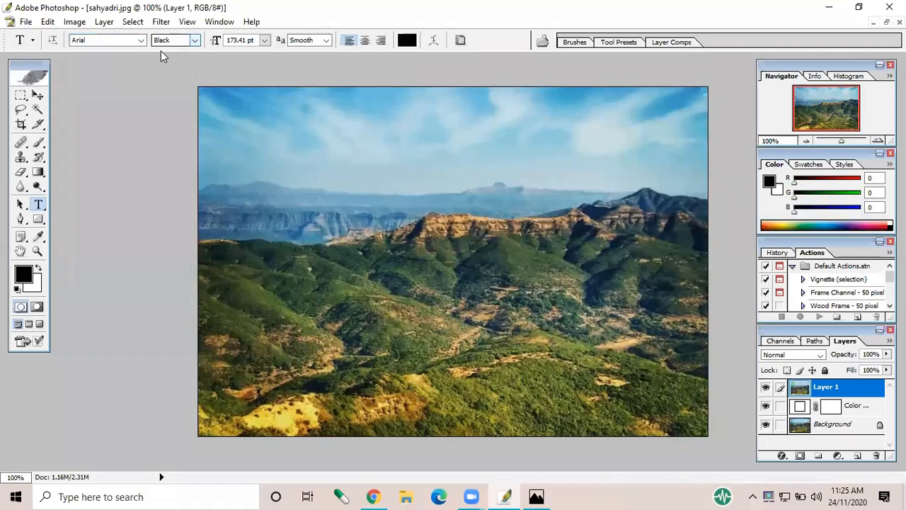
click(162, 41)
click(177, 90)
click(265, 40)
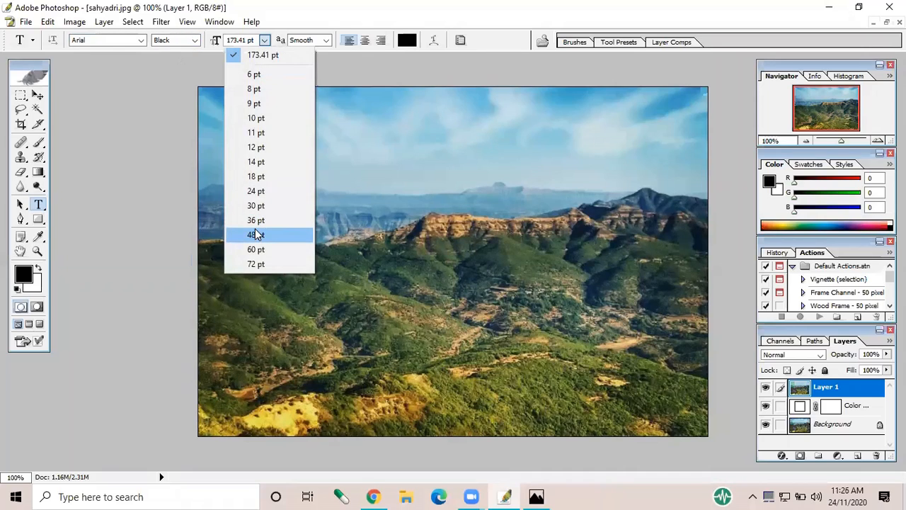
click(251, 262)
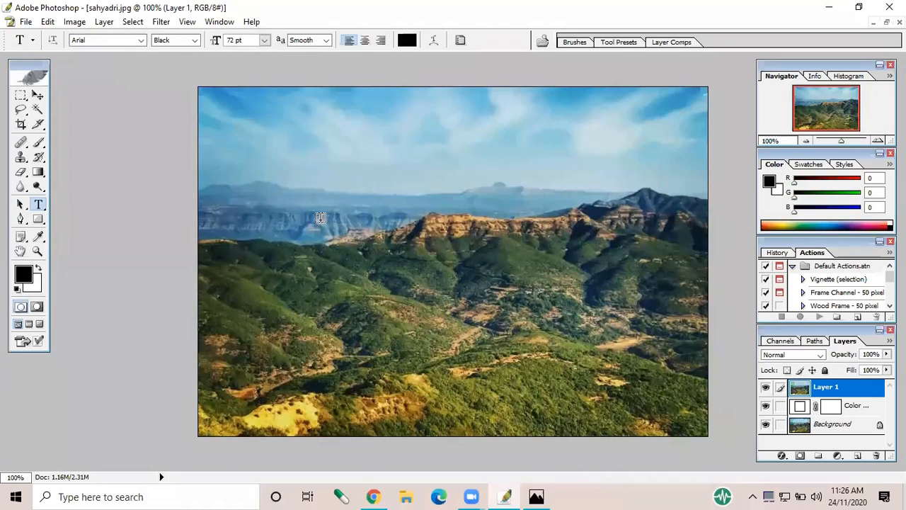
click(372, 216)
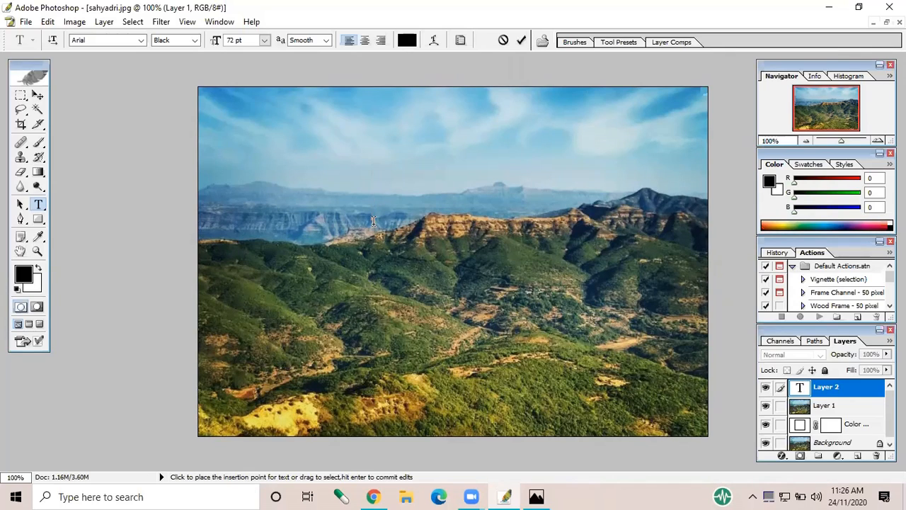
text(SAHYA)
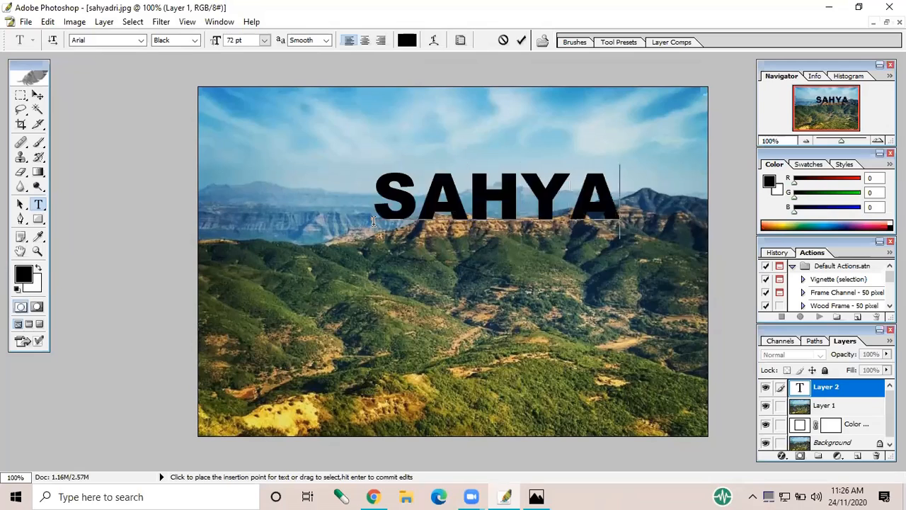
text(DRI)
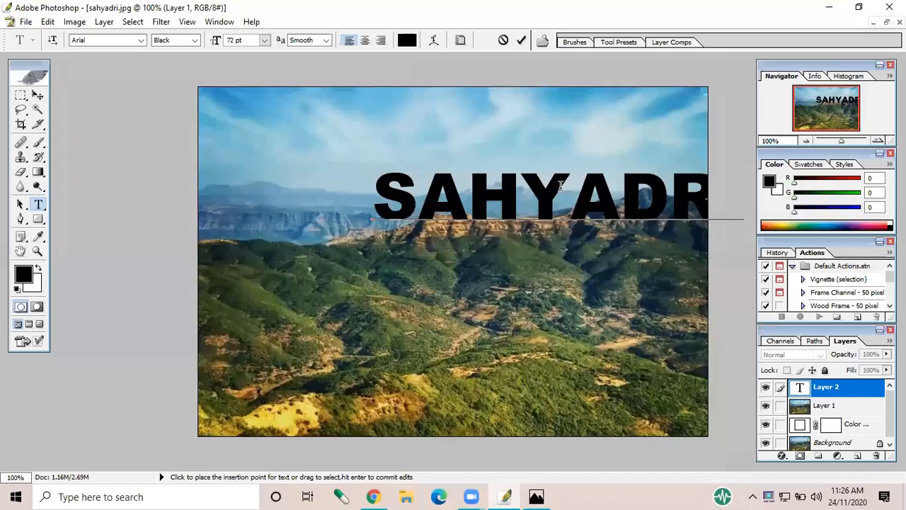
Free Transform the SAHYADRI text to about 135.8% so it spans the photo's width, positioned across the ridge
click(47, 22)
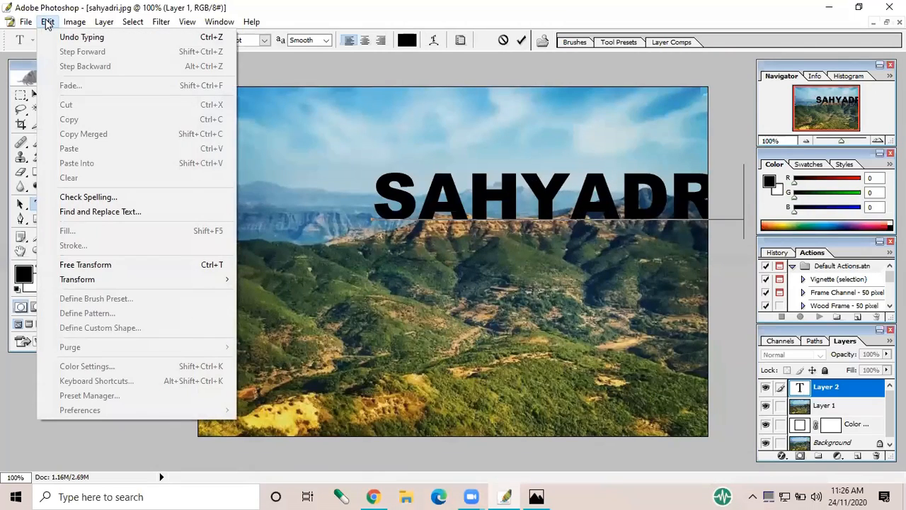
click(71, 264)
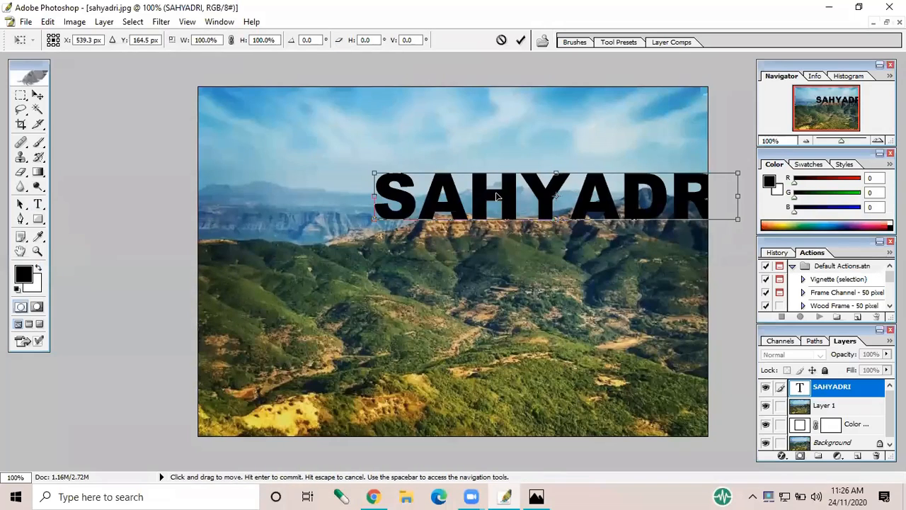
drag(496, 197, 330, 213)
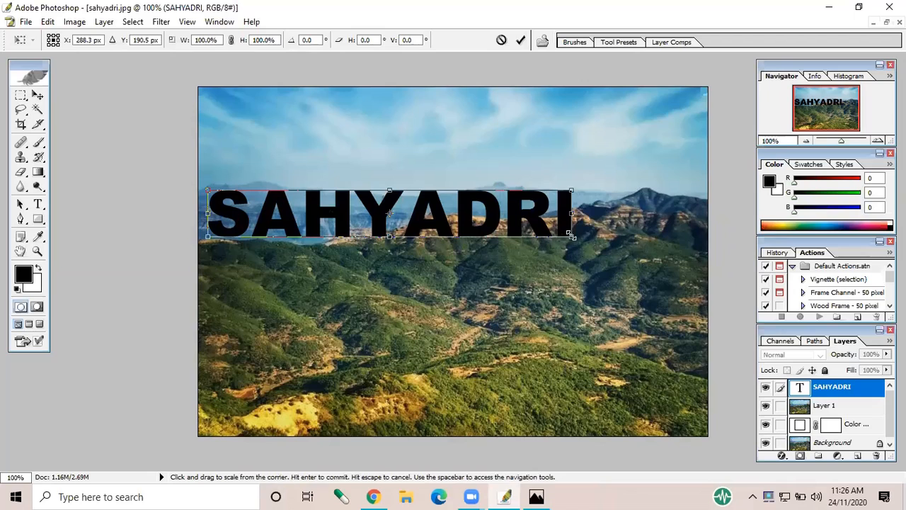
drag(572, 238, 695, 300)
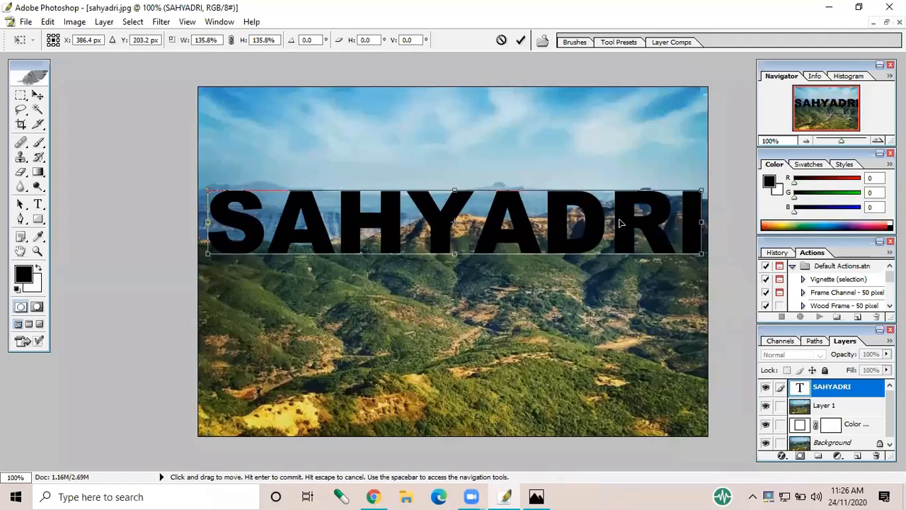
drag(619, 223, 620, 240)
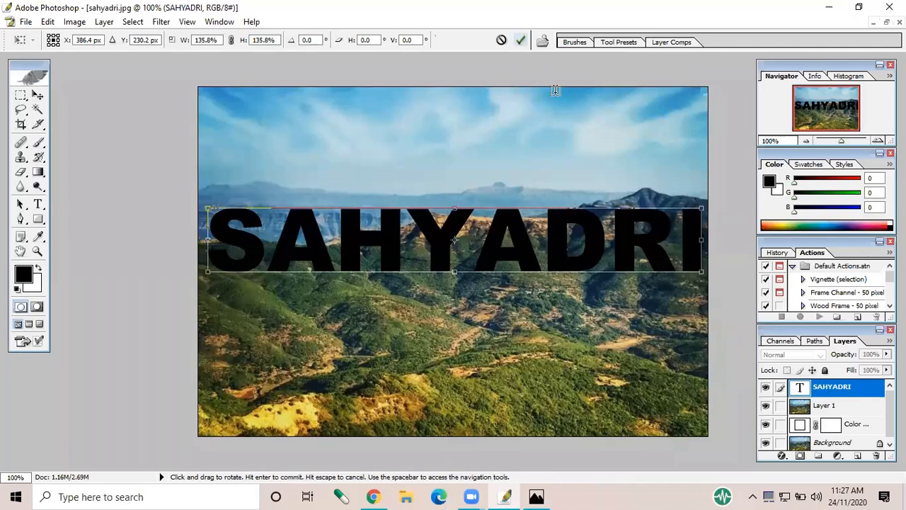
click(522, 41)
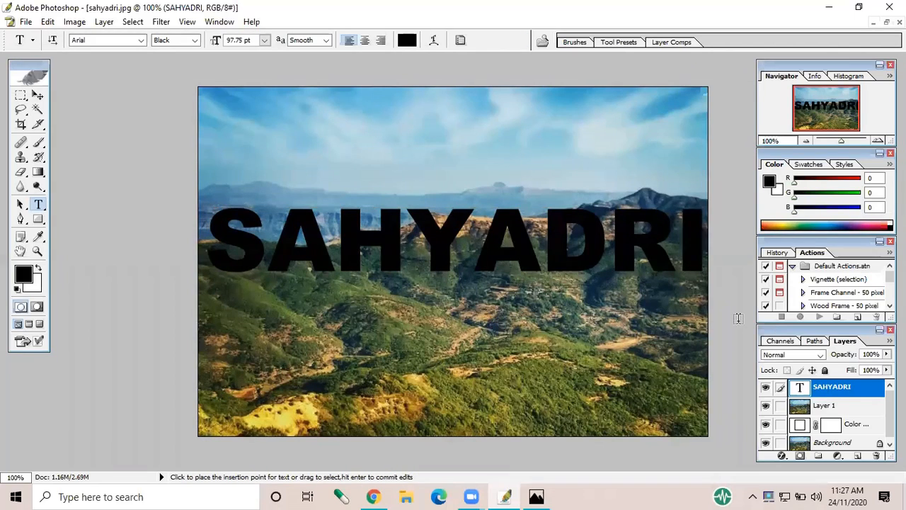
Move the SAHYADRI text layer directly below Layer 1 and select Layer 1
drag(834, 386, 821, 412)
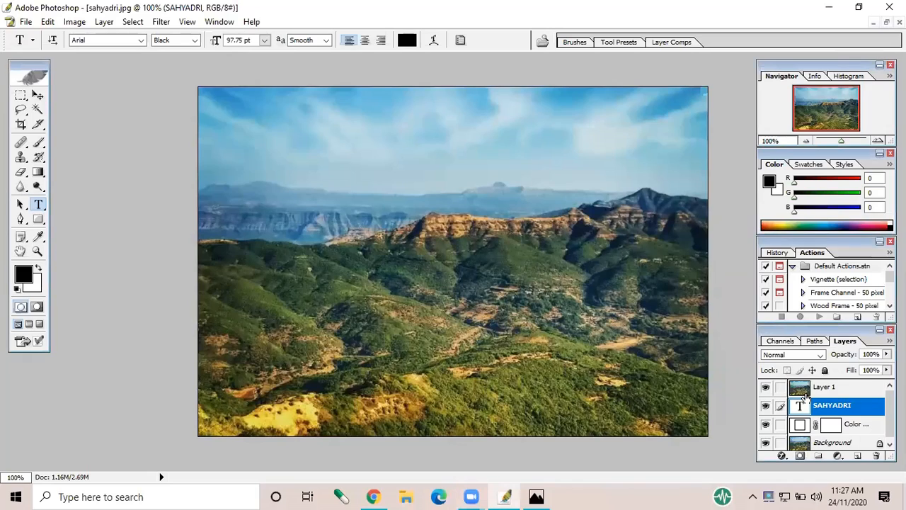
click(805, 394)
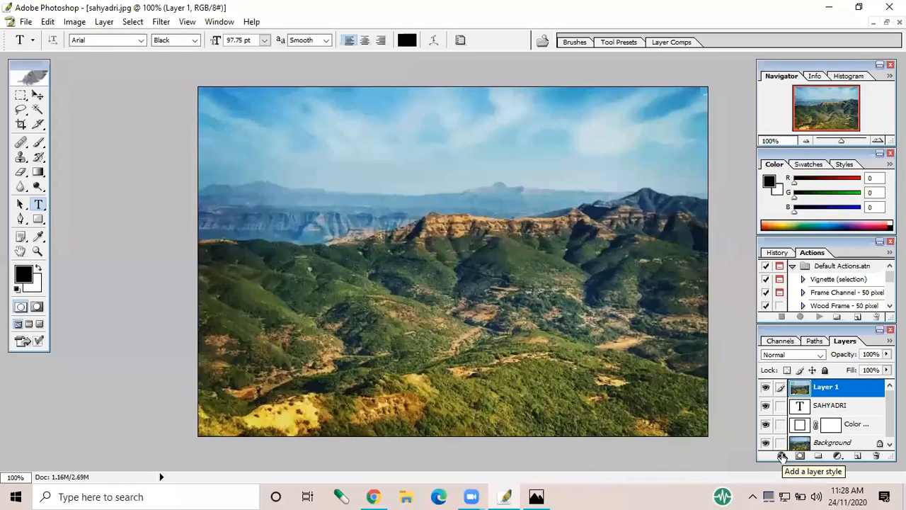
click(781, 455)
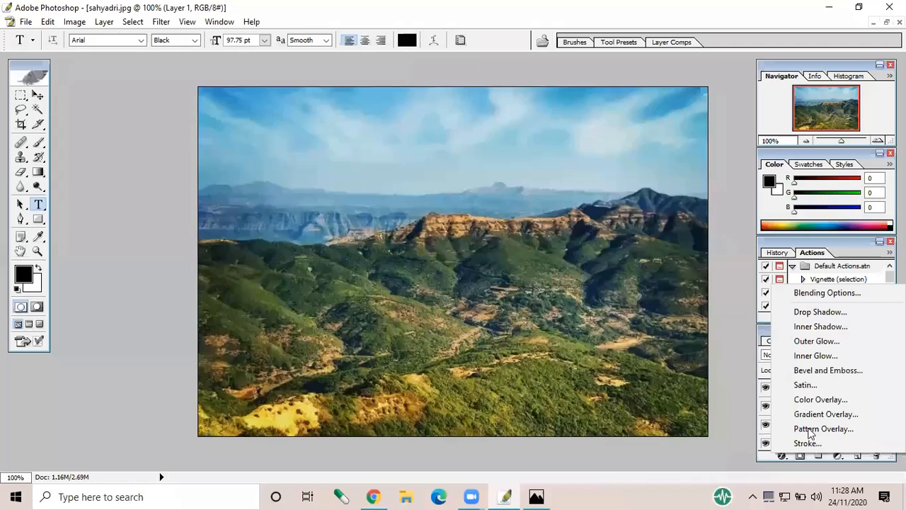
click(758, 457)
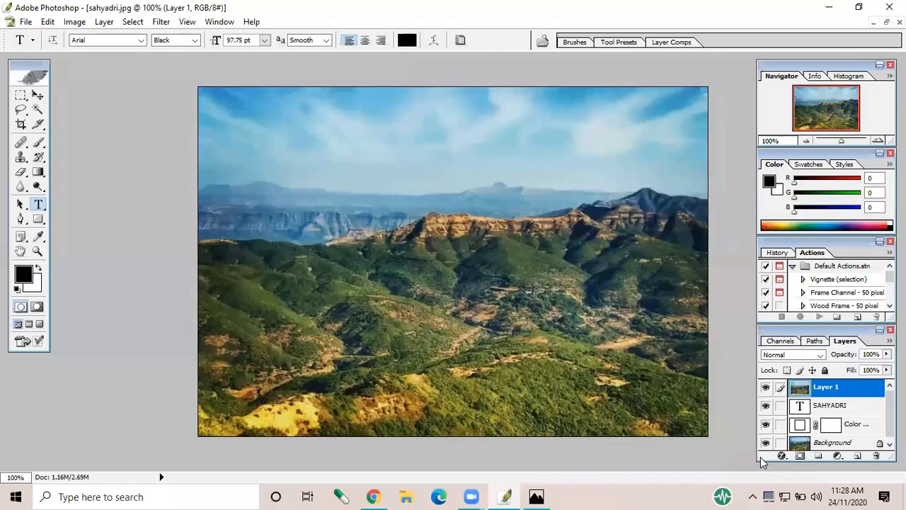
click(837, 457)
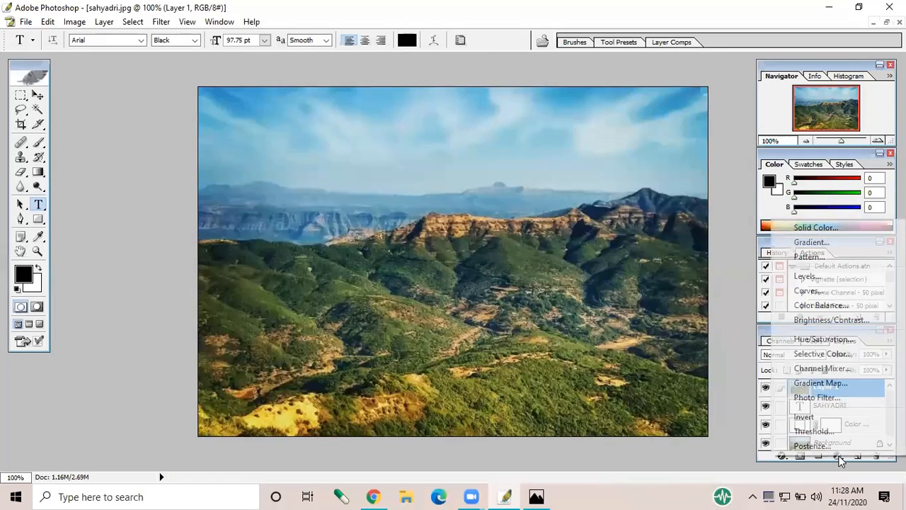
click(584, 446)
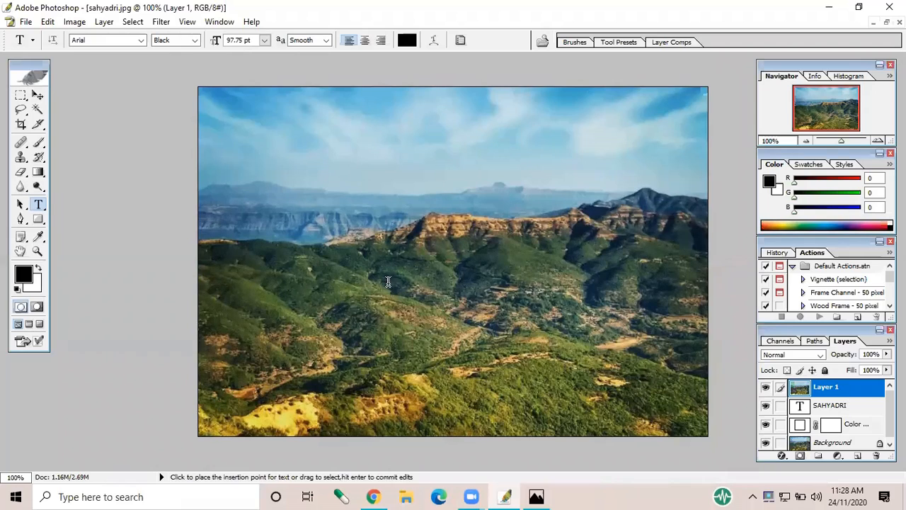
Create a clipping mask so the Layer 1 photo fills only the SAHYADRI text
click(104, 22)
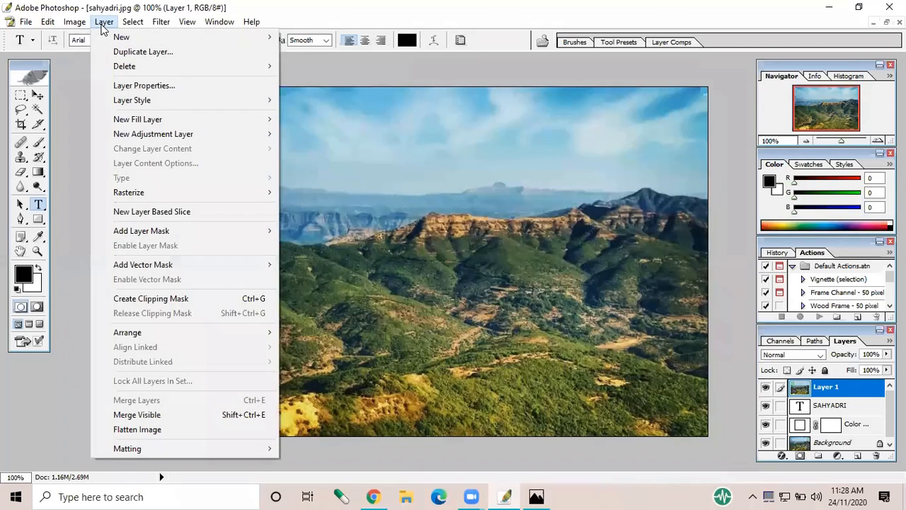
click(150, 302)
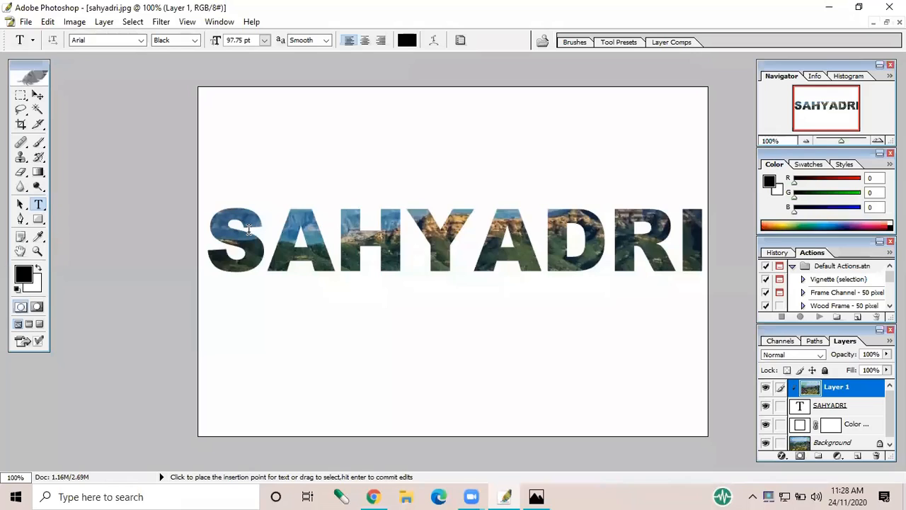
Free Transform the SAHYADRI text layer: move it about 40 px up over the ridge and scale it to about 100.7%
click(863, 409)
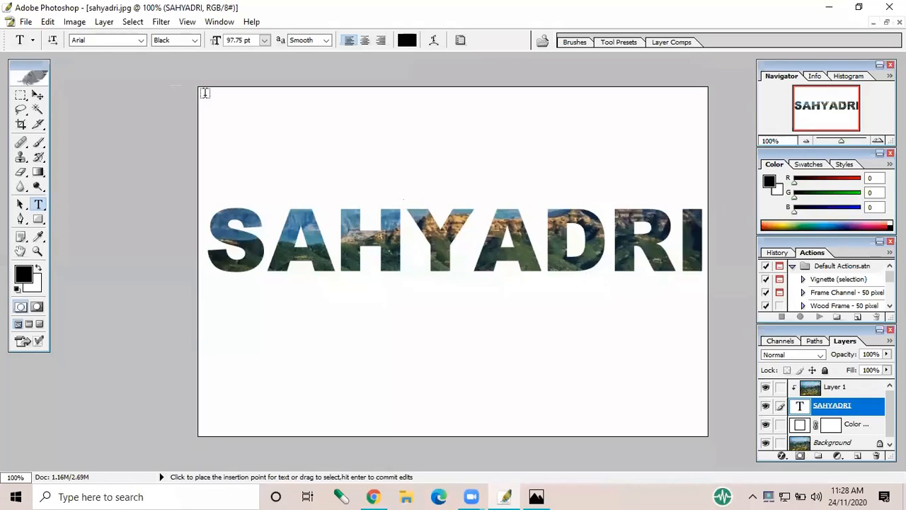
click(46, 21)
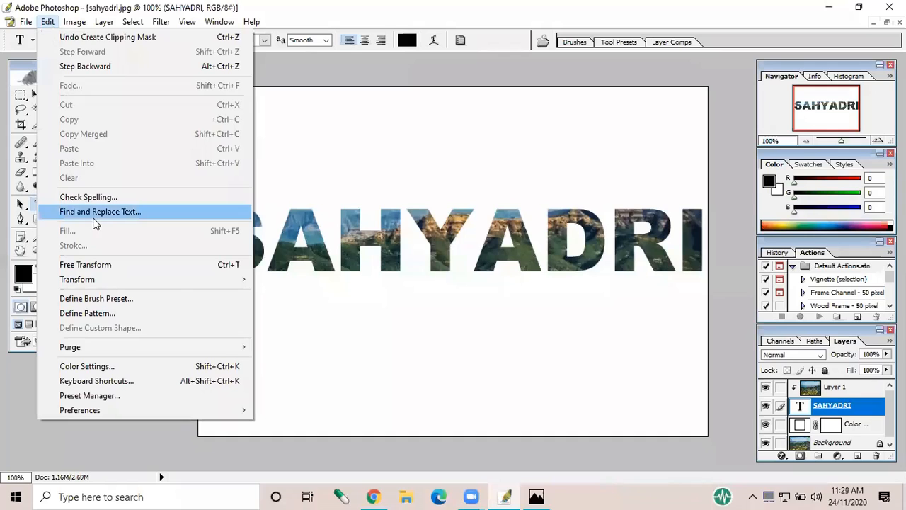
click(88, 266)
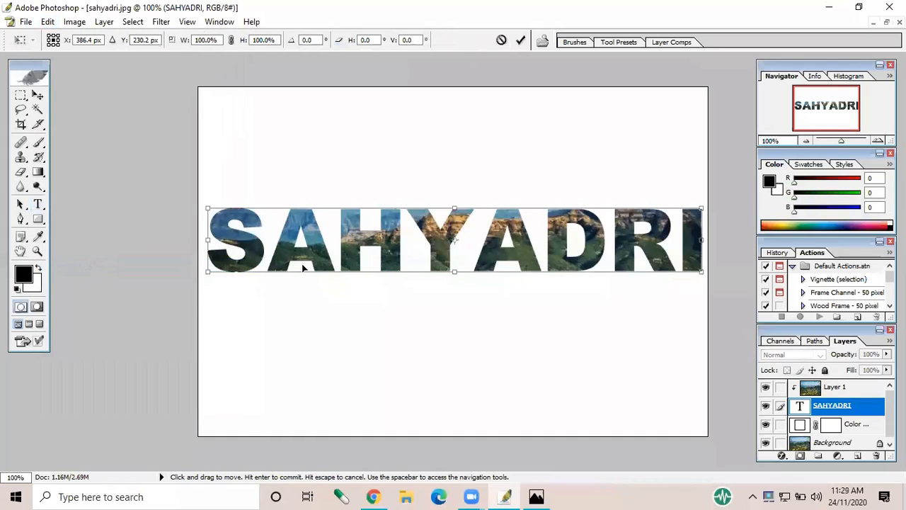
drag(313, 262, 312, 230)
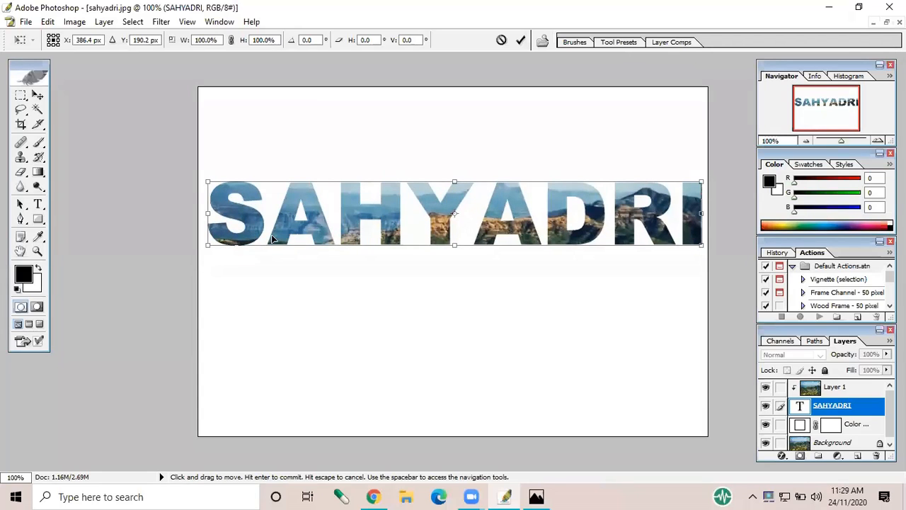
drag(207, 245, 204, 246)
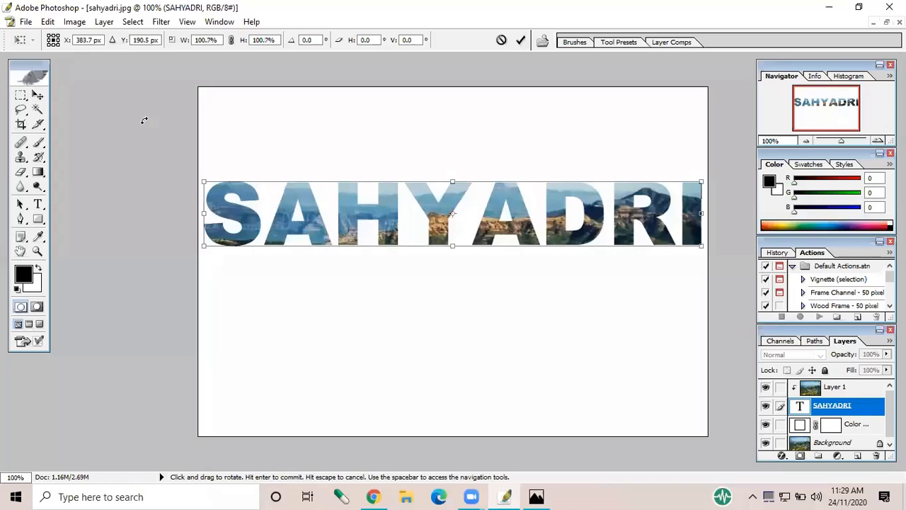
click(520, 39)
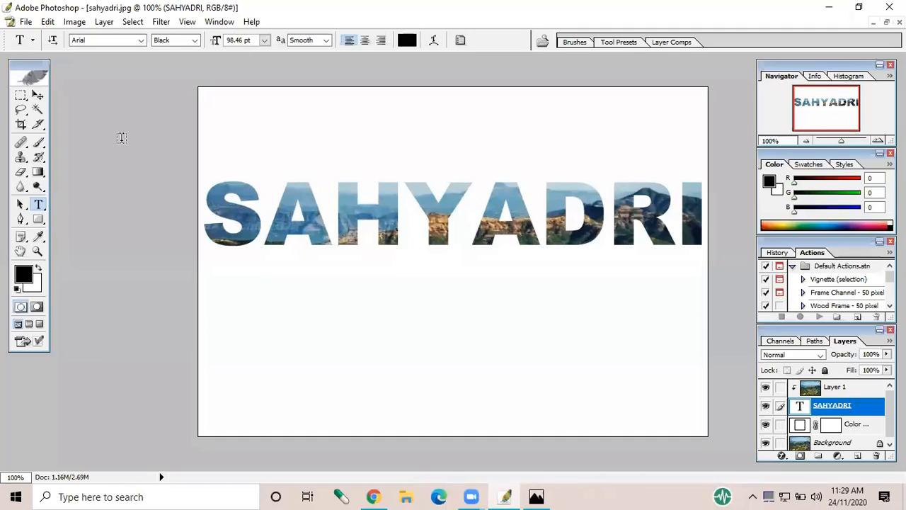
Adjust the kerning between S and A in the SAHYADRI text until the two letters sit closer together
click(268, 206)
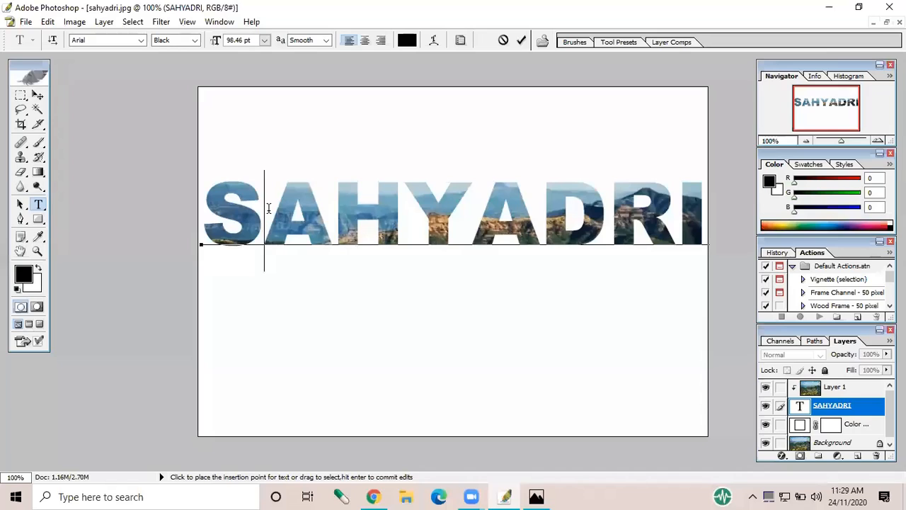
key(alt+Left)
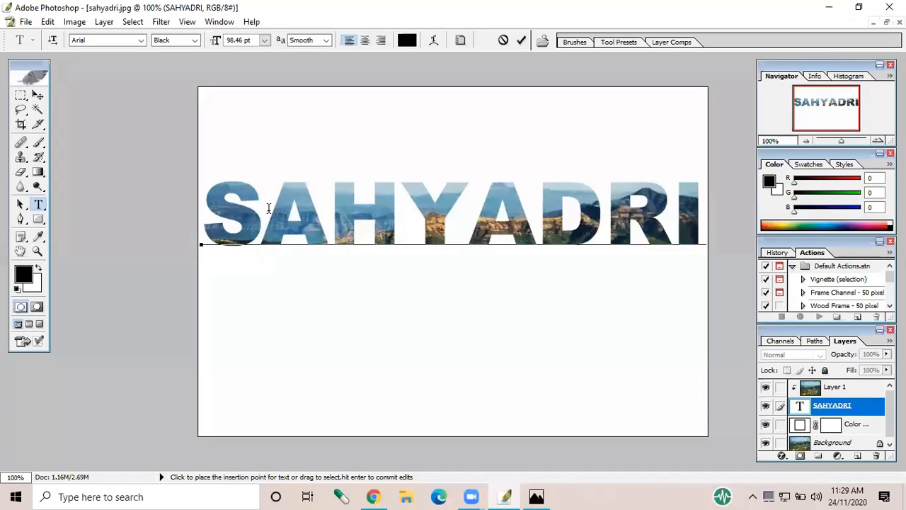
key(alt+Left)
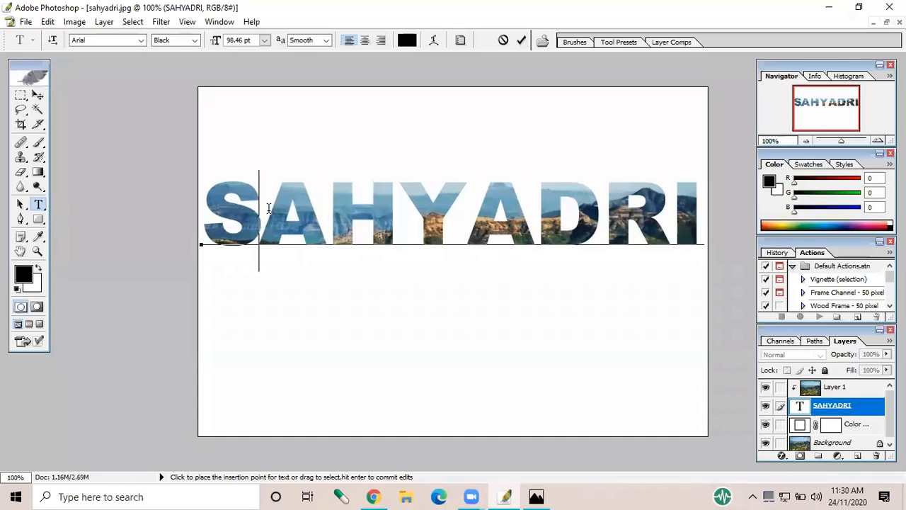
key(alt+Right)
key(alt+Right)
key(alt+Right)
key(alt+Right)
key(alt+Right)
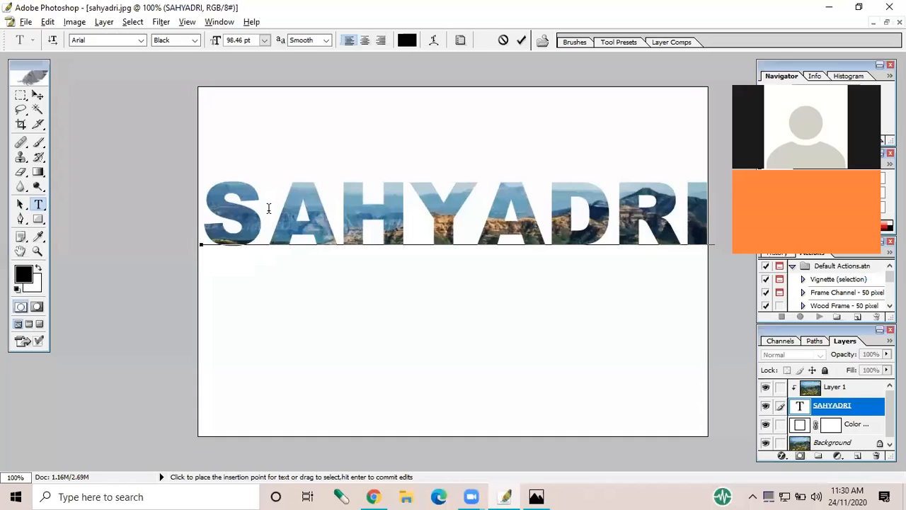
key(alt+Left)
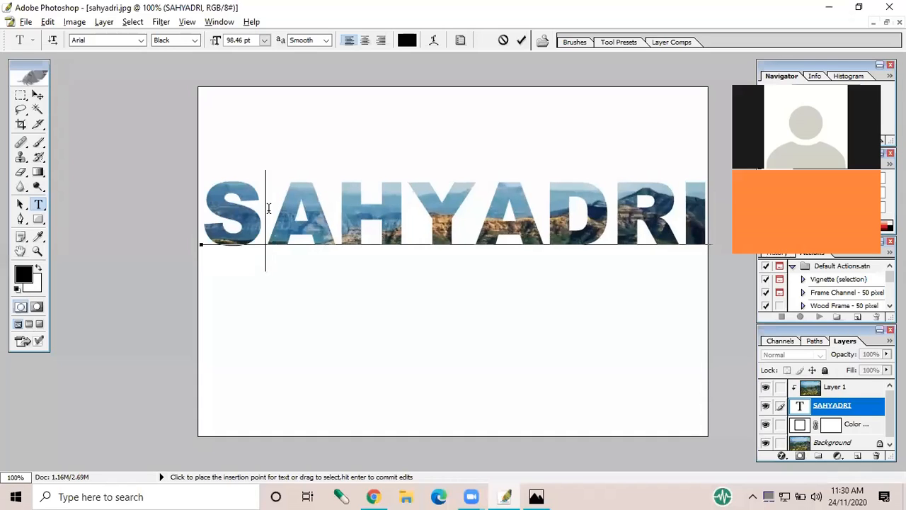
key(alt+Left)
key(alt+Left)
key(alt+Left)
key(alt+Left)
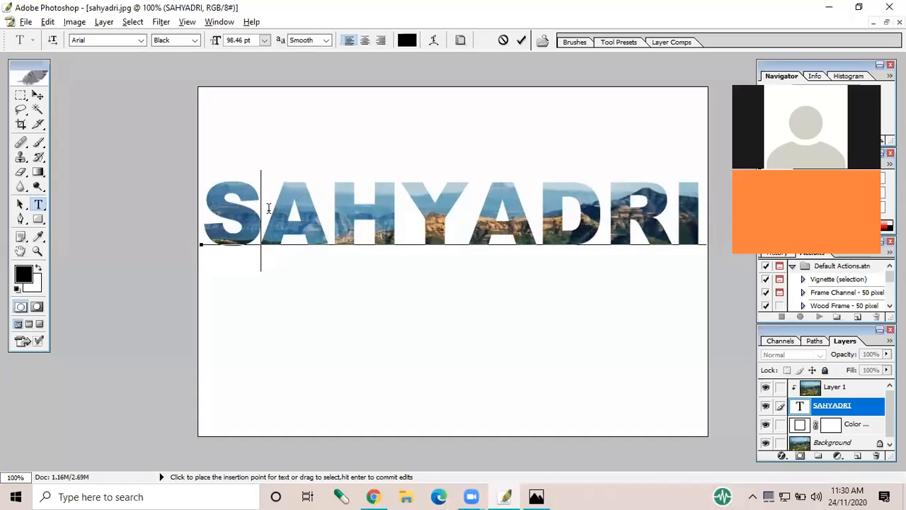
key(alt+Left)
key(alt+Left)
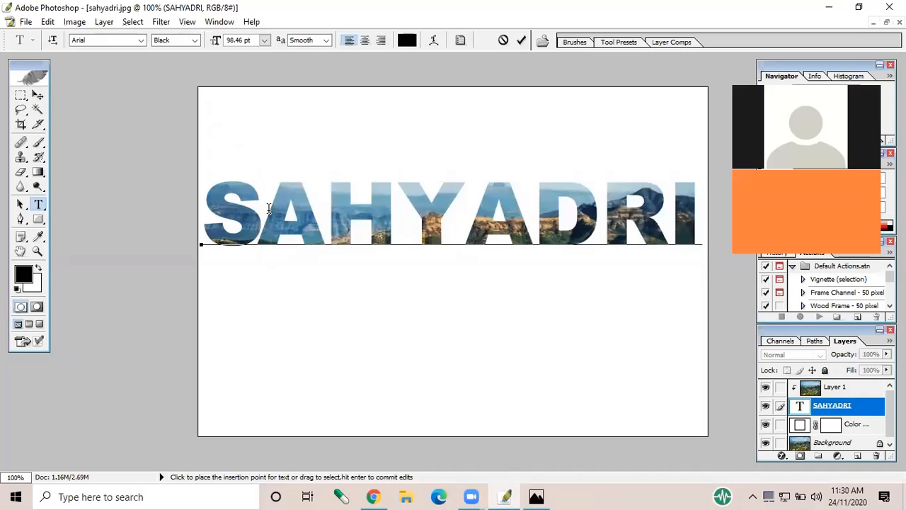
Tighten the kerning between H and Y, and between Y and the second A
click(405, 216)
key(alt+Left)
key(Right)
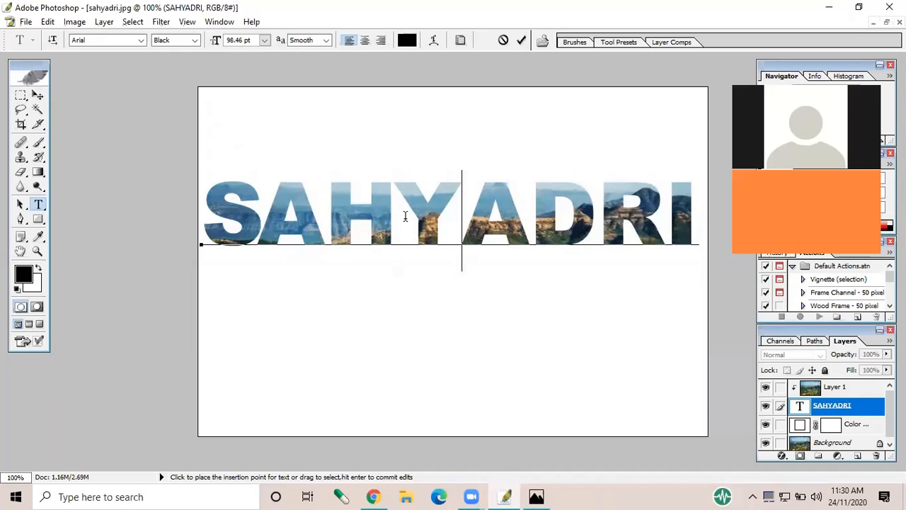
key(alt+Left)
key(alt+Left)
key(alt+Left)
key(alt+Left)
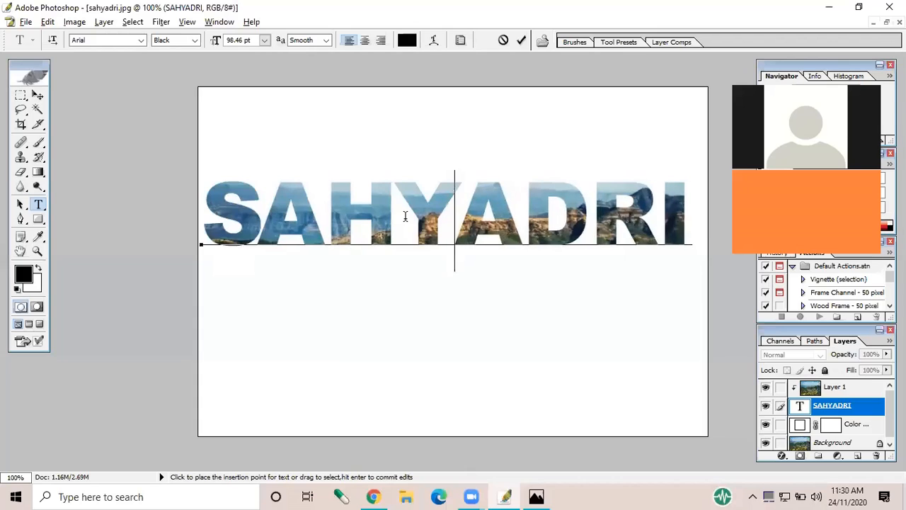
key(alt+Left)
key(alt+Left)
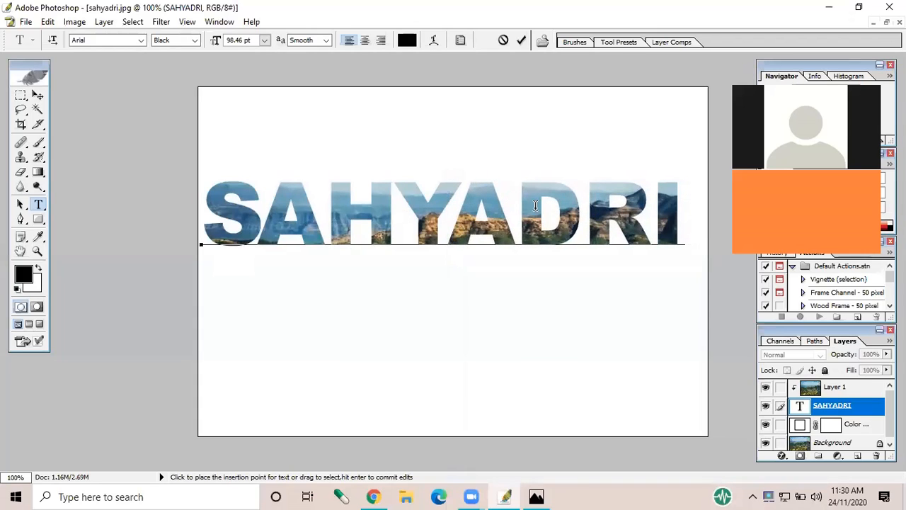
Tighten the kerning between D and R and between R and I, and commit the text edit
click(591, 210)
key(alt+Left)
key(alt+Left)
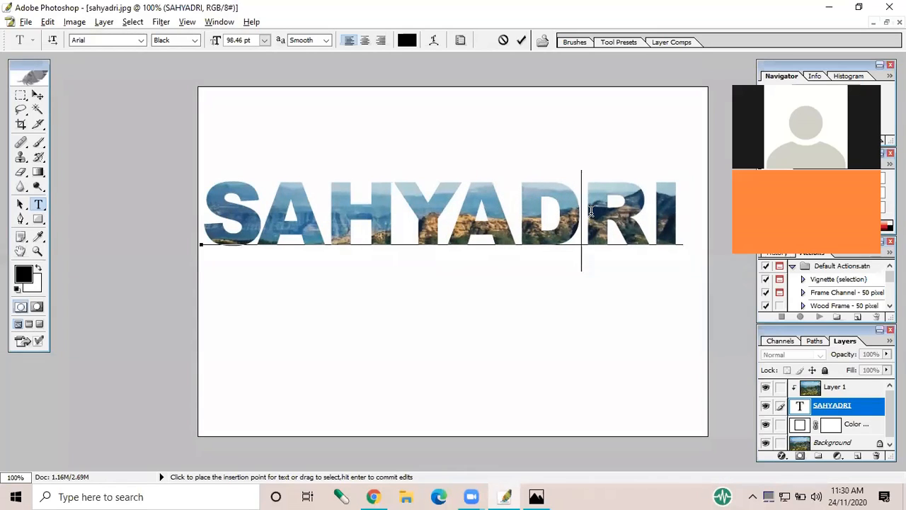
click(658, 210)
key(alt+Left)
key(alt+Left)
click(682, 219)
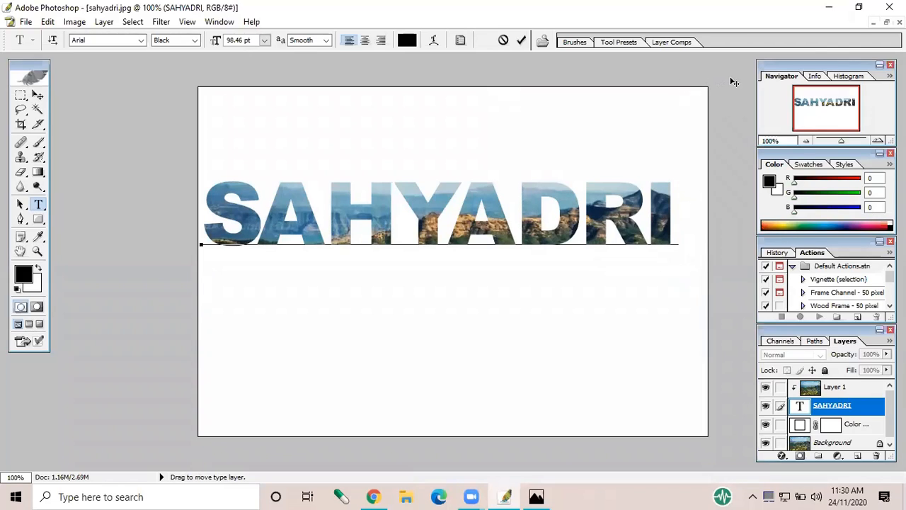
click(521, 43)
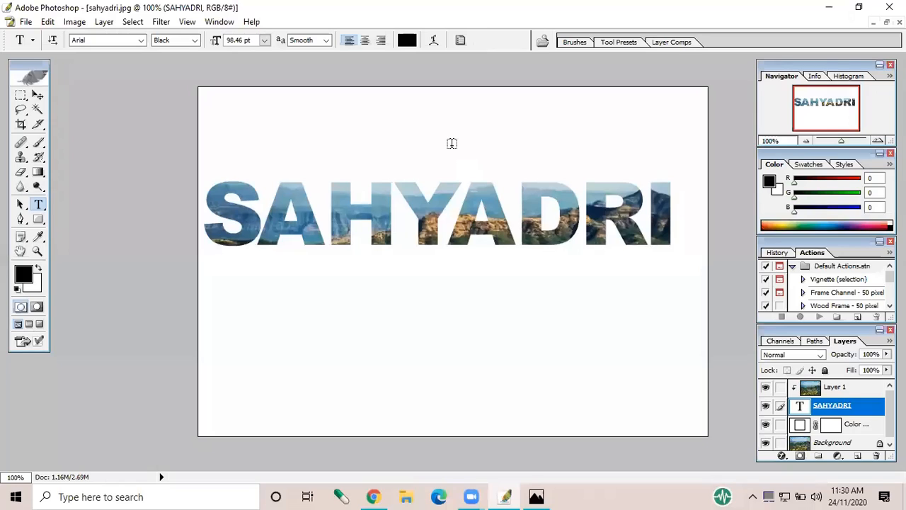
Free Transform the SAHYADRI text to about 107.2% and move it so the S meets the canvas's left edge
click(47, 21)
click(71, 263)
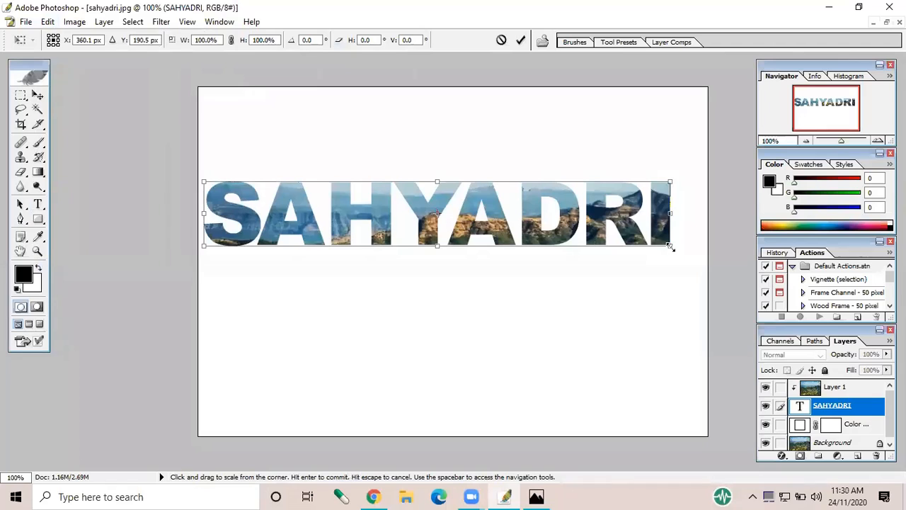
drag(670, 246, 702, 267)
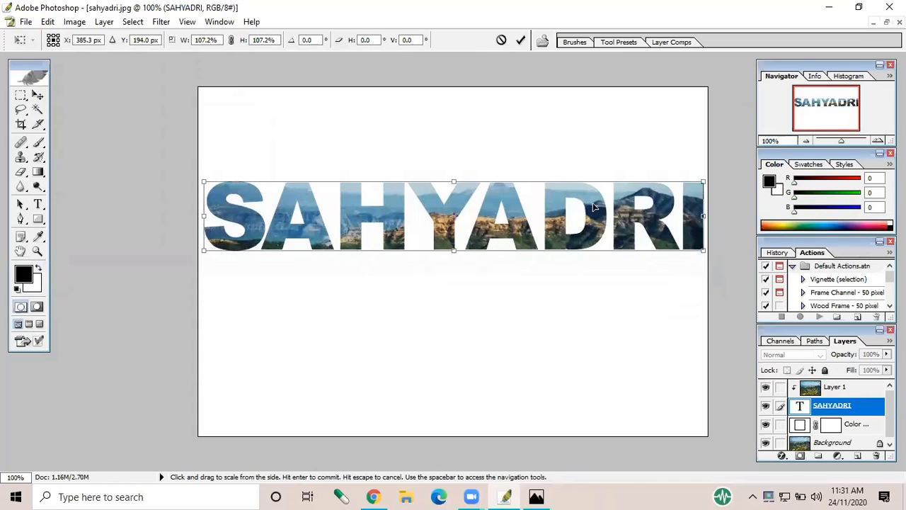
mouse_move(581, 198)
mouse_down()
mouse_move(575, 214)
mouse_move(578, 199)
mouse_up()
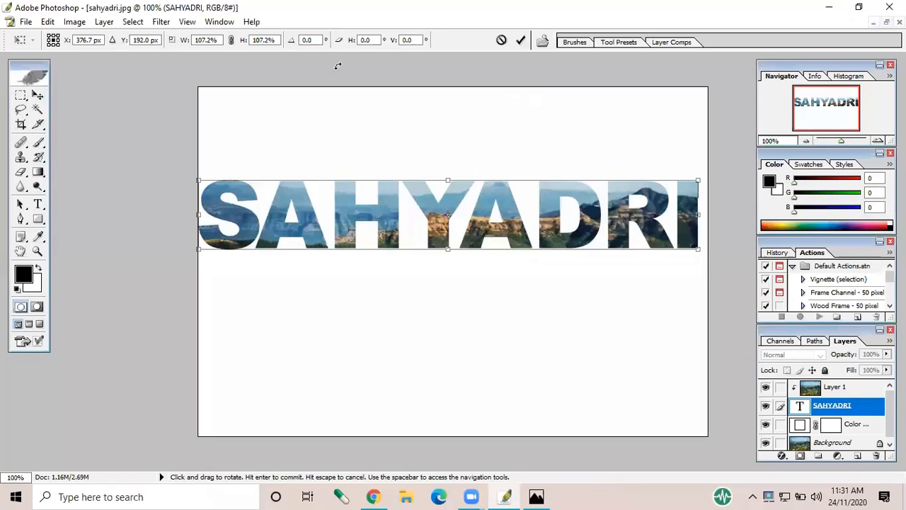
click(858, 7)
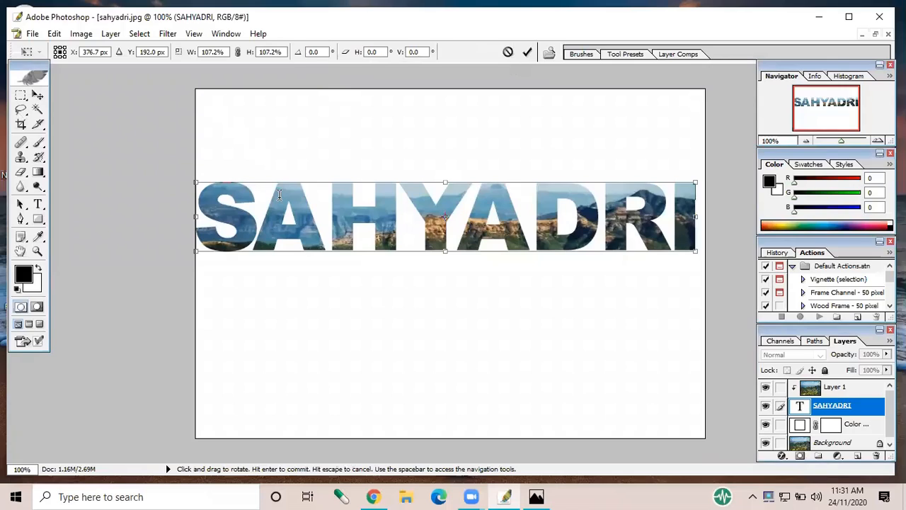
key(Return)
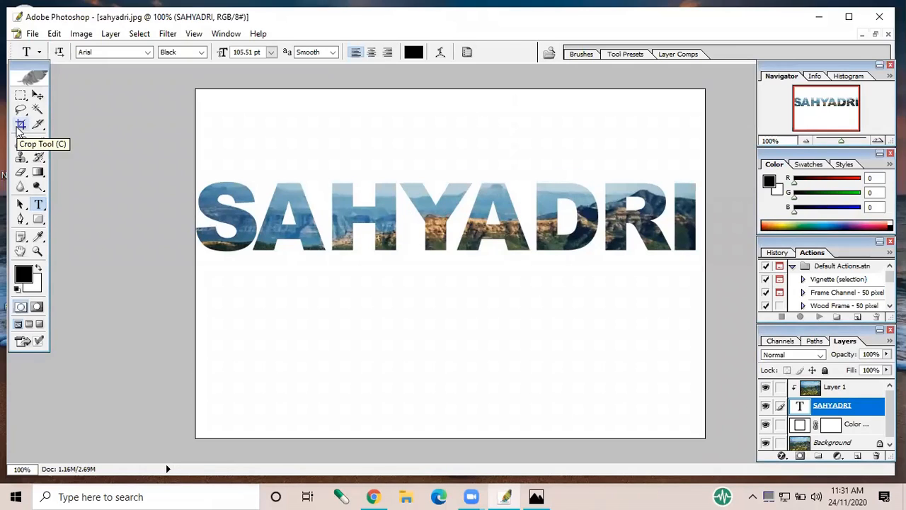
Crop the image to a full-width strip with narrow white margins above and below the SAHYADRI text
click(20, 126)
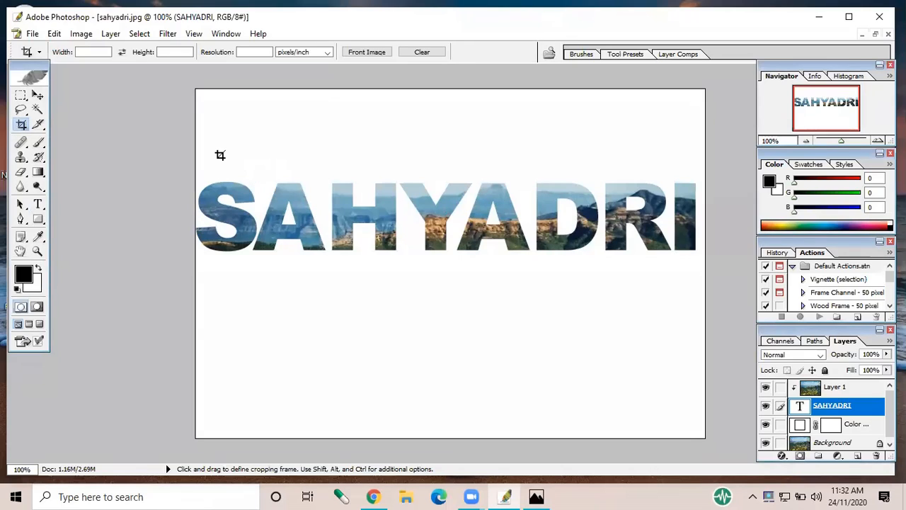
drag(196, 164, 699, 268)
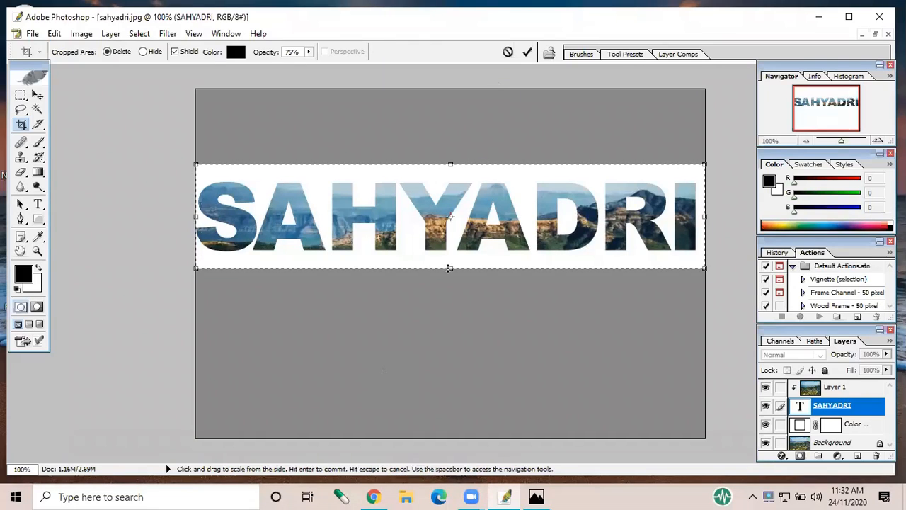
drag(450, 269, 450, 259)
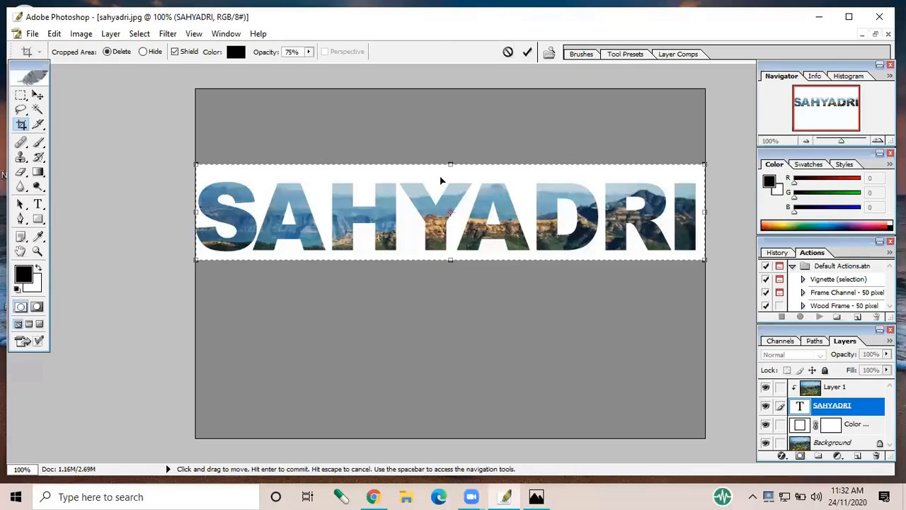
drag(450, 165, 450, 172)
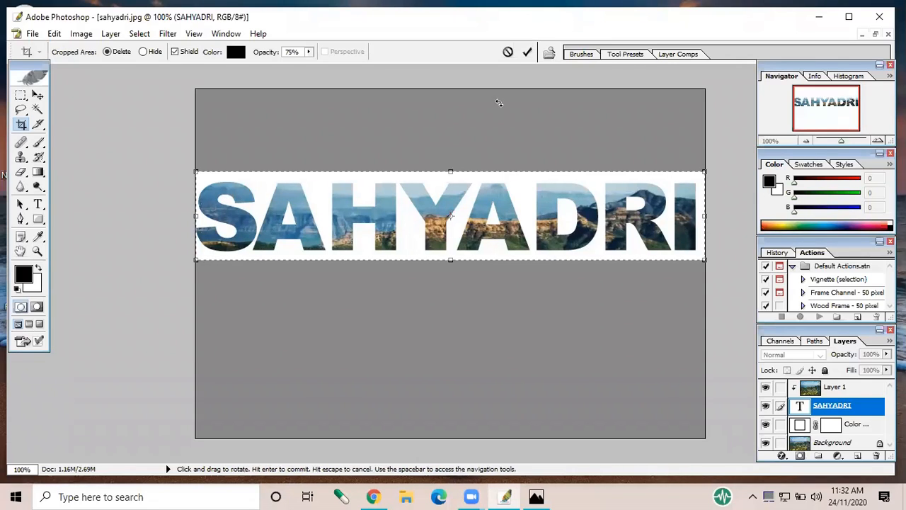
click(530, 57)
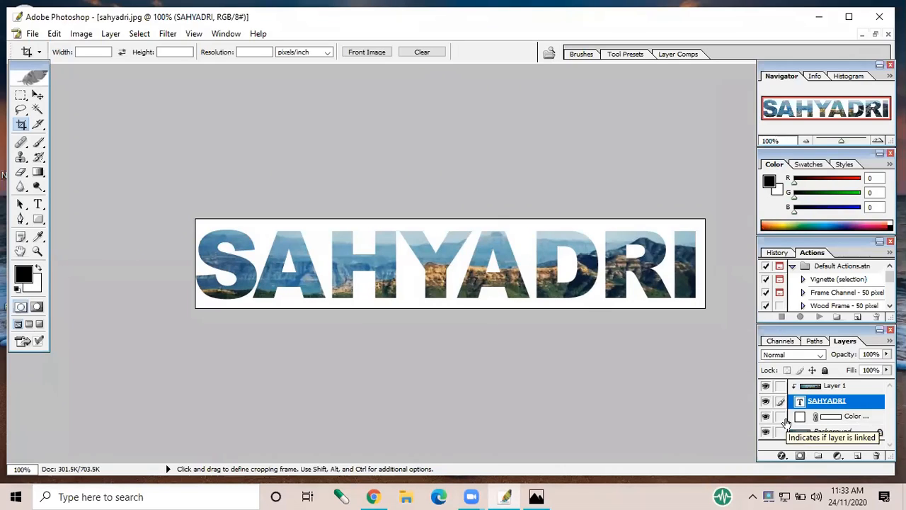
Add a new empty layer directly above the white Color Fill layer
click(867, 421)
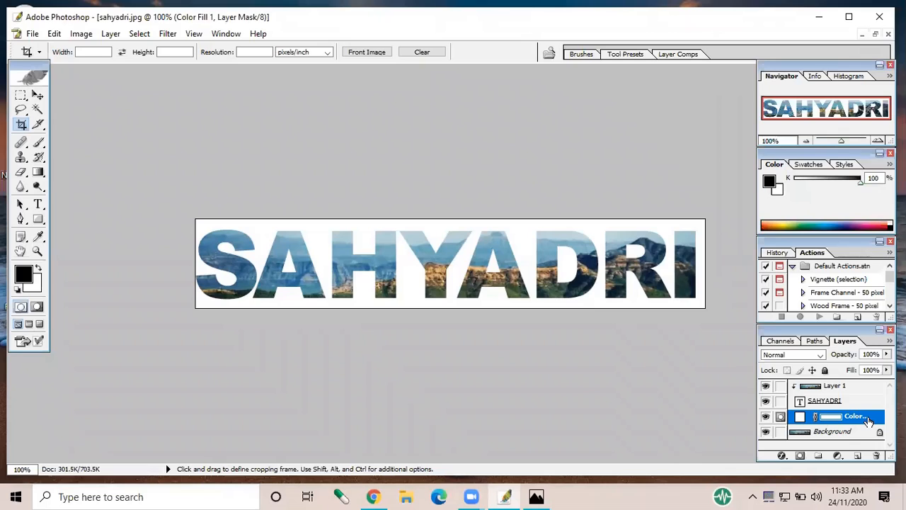
right_click(869, 420)
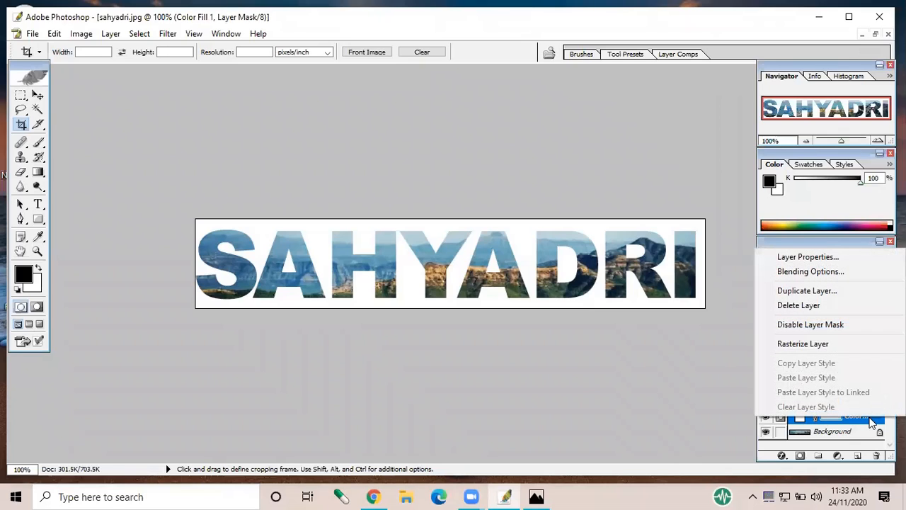
click(670, 412)
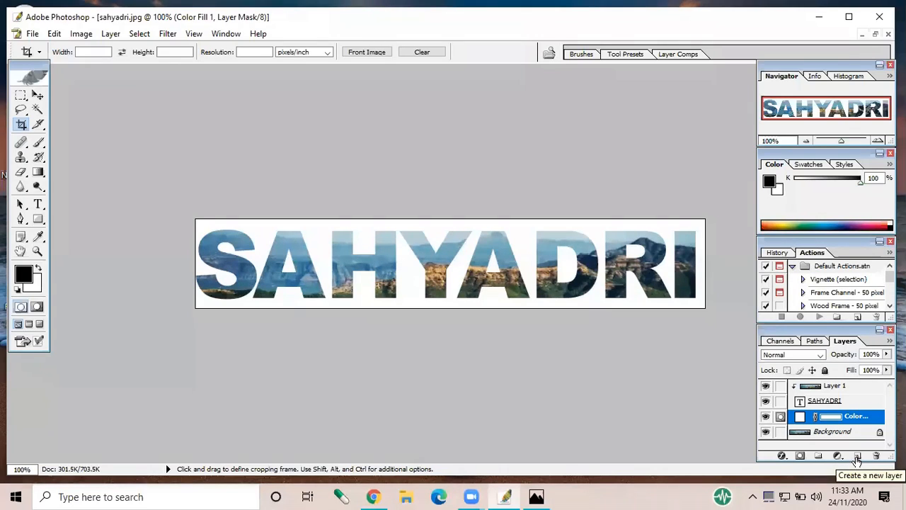
click(856, 457)
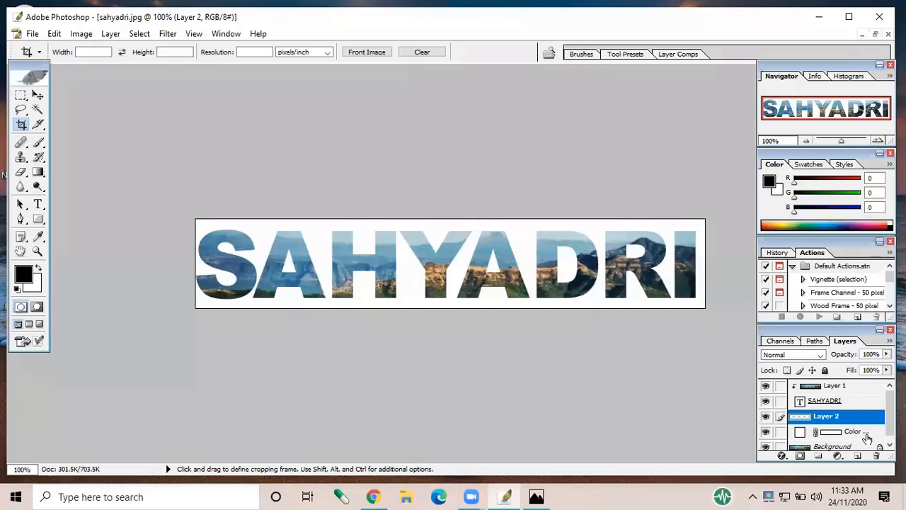
Try deleting the white Color Fill layer, and undo the deletion
click(868, 434)
right_click(869, 434)
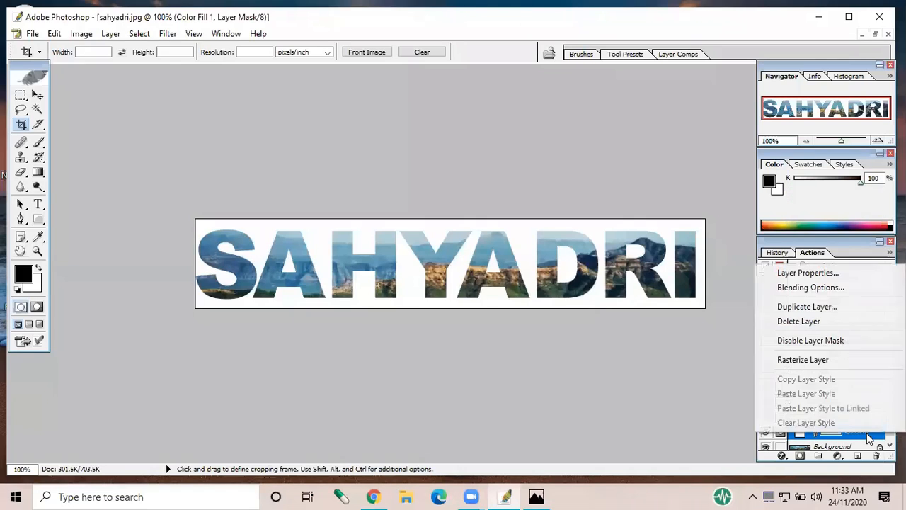
click(843, 321)
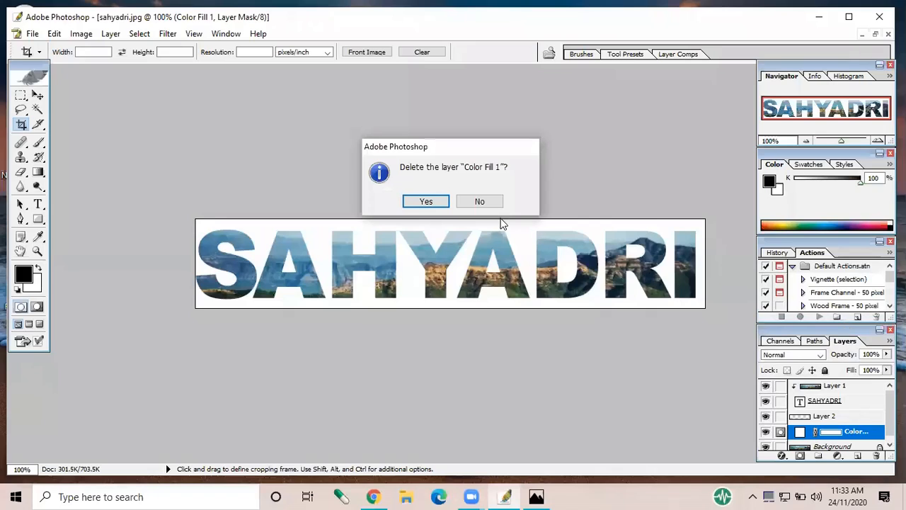
click(426, 201)
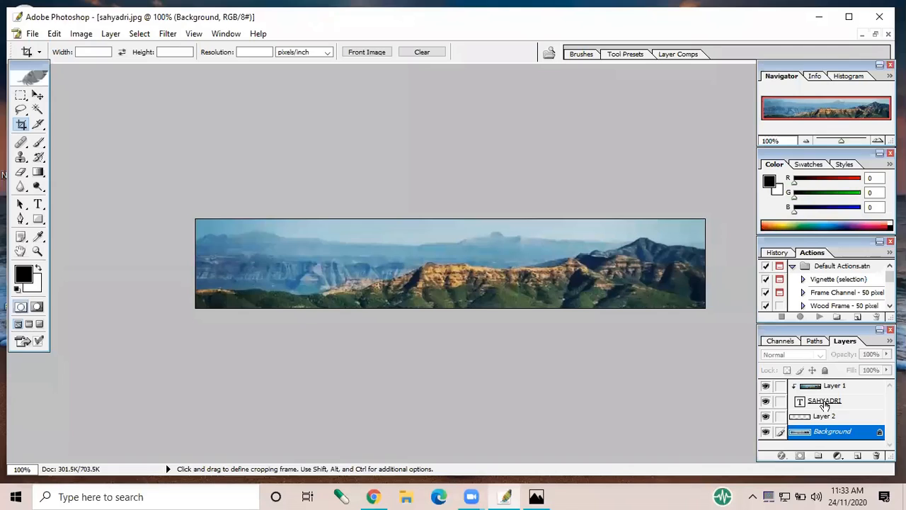
key(ctrl+z)
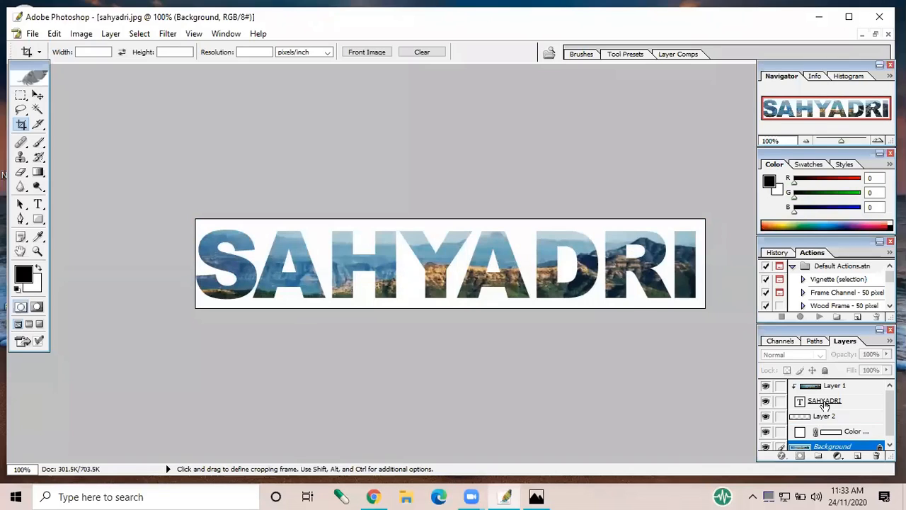
Move the white Color Fill layer above the empty Layer 2 and delete the fill layer
drag(852, 431, 826, 425)
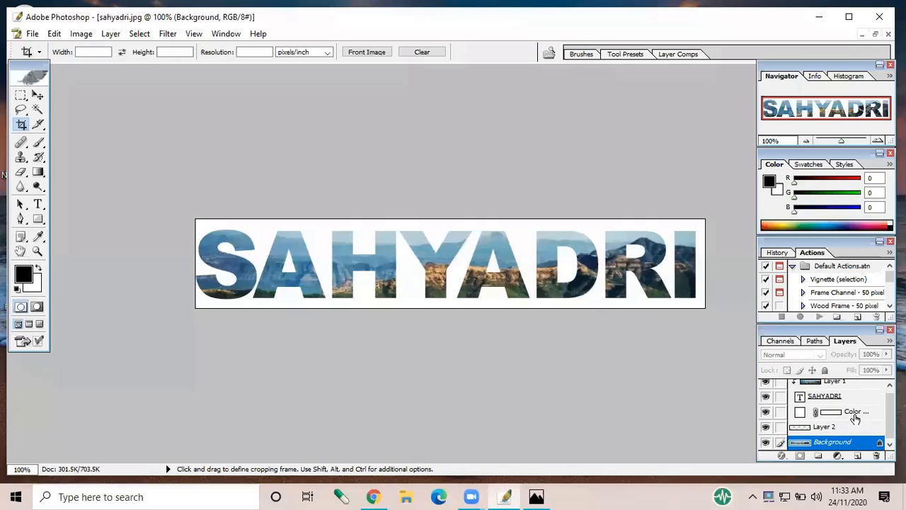
right_click(855, 419)
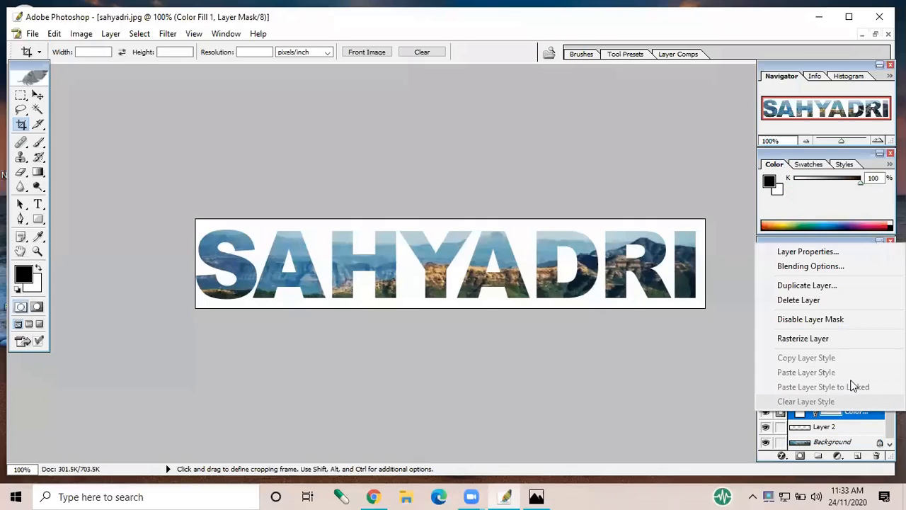
click(835, 302)
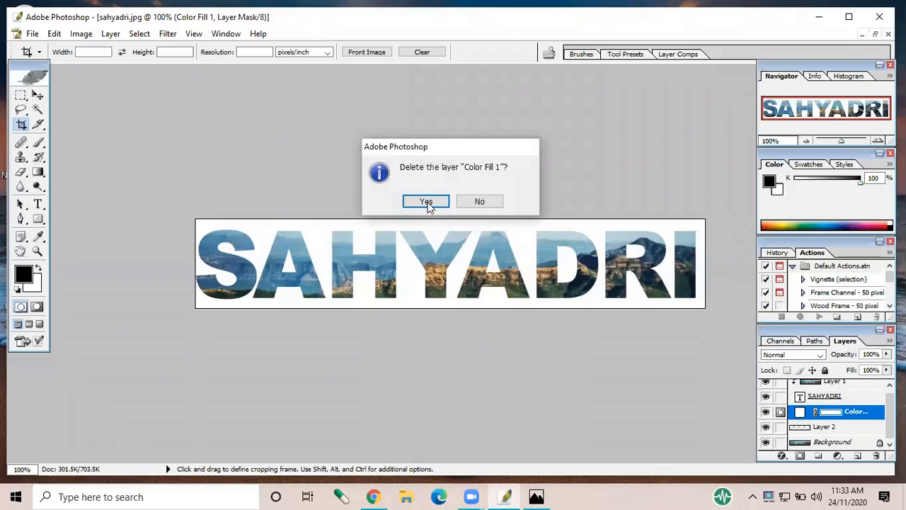
click(426, 202)
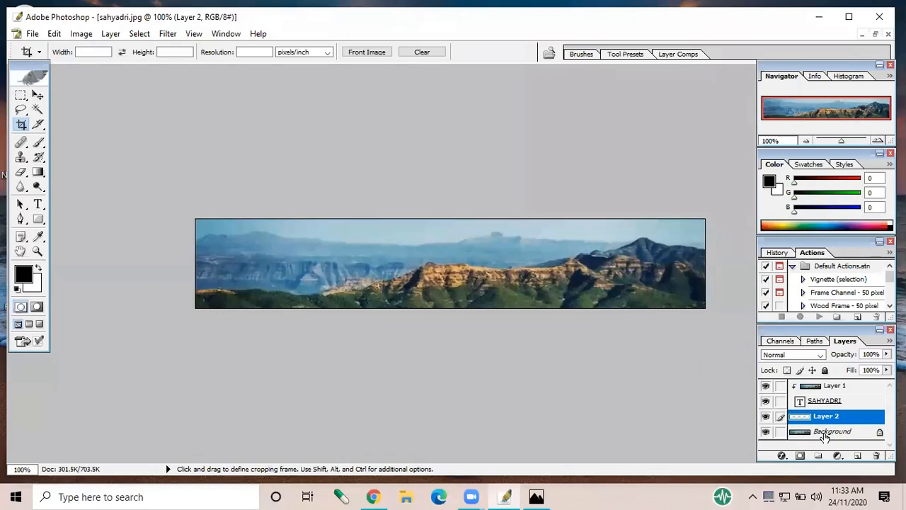
Delete the Background photo layer to leave the SAHYADRI text on transparency
click(824, 433)
right_click(825, 437)
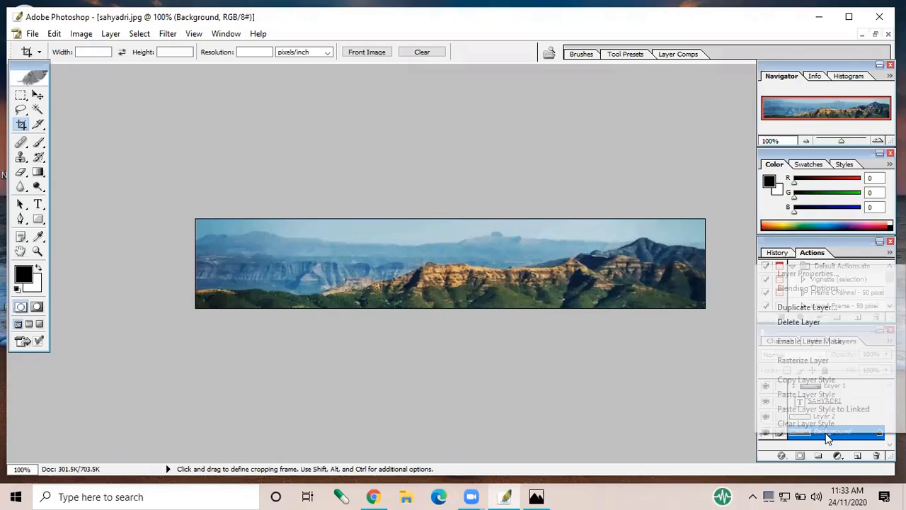
click(799, 322)
click(425, 201)
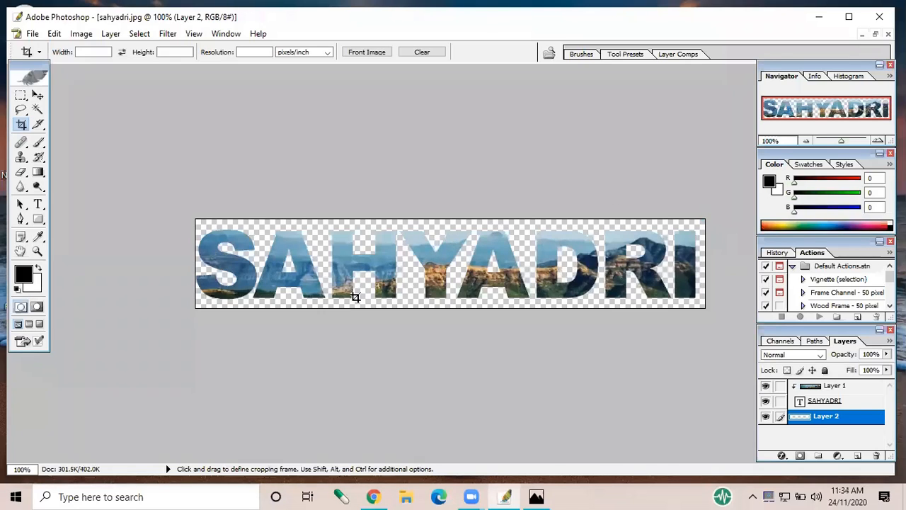
Save a copy of the image to the Desktop as sahyadri.png in PNG format
key(ctrl)
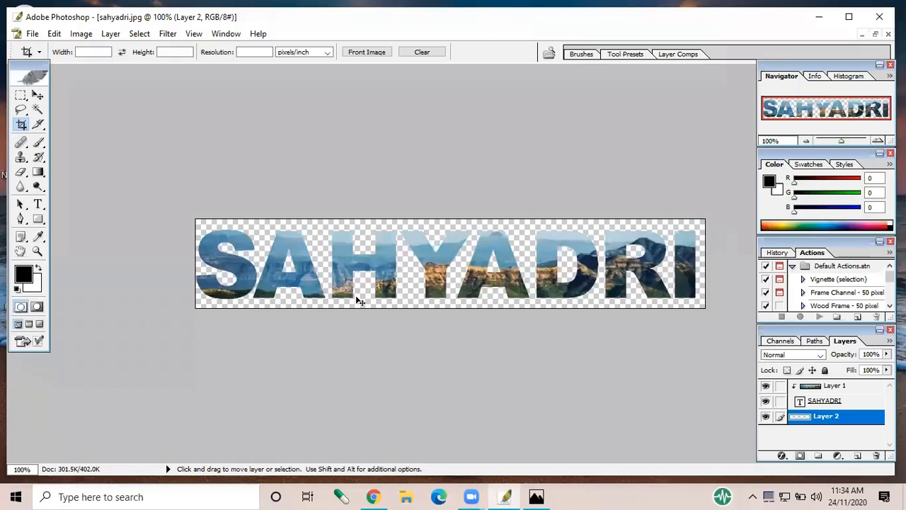
key(ctrl+shift+s)
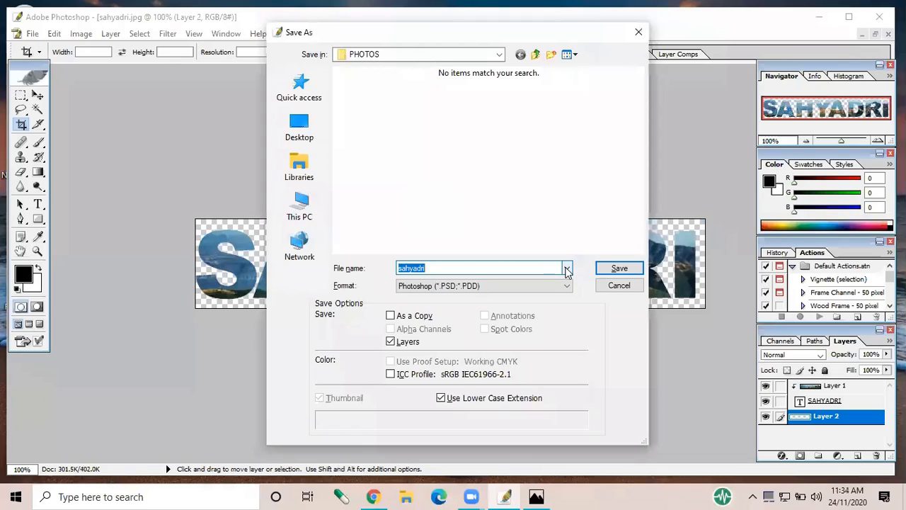
click(546, 286)
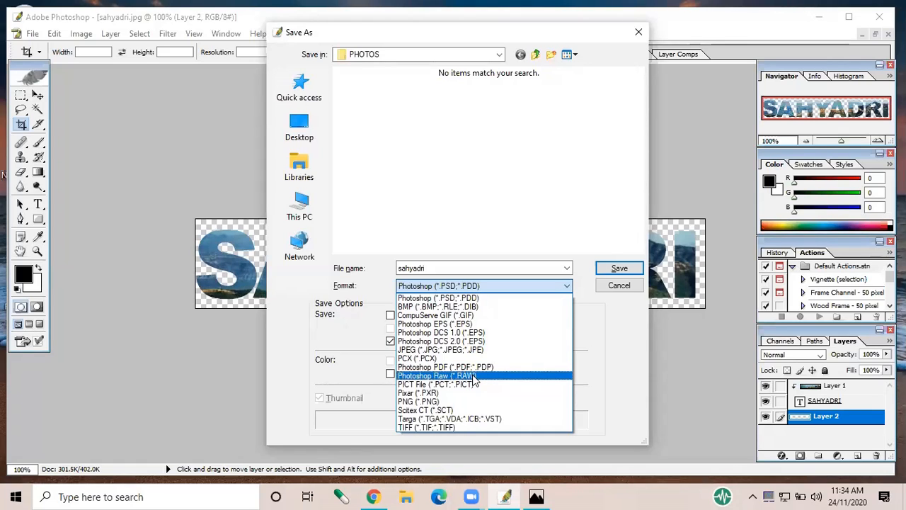
click(439, 402)
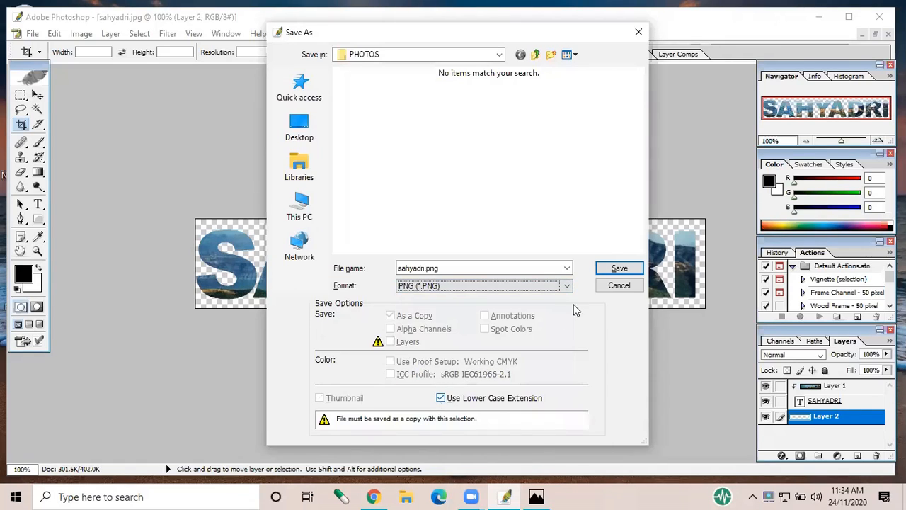
click(319, 141)
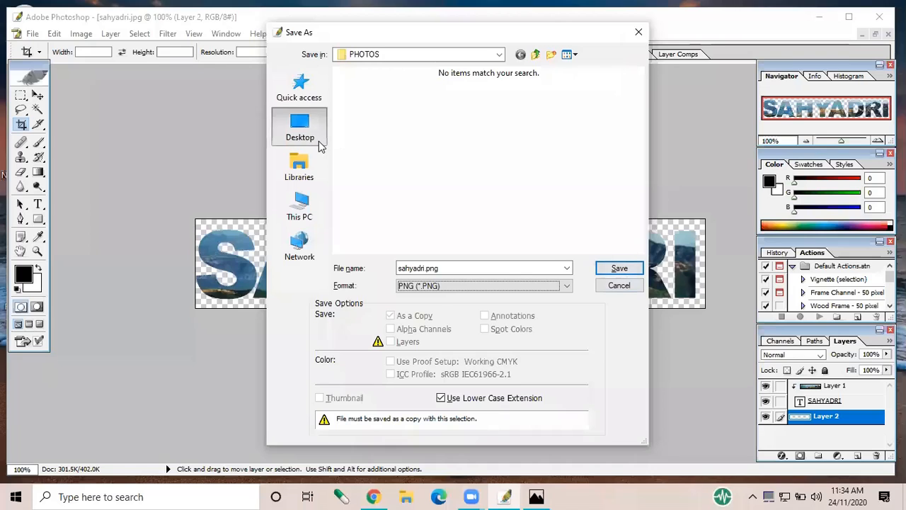
click(616, 269)
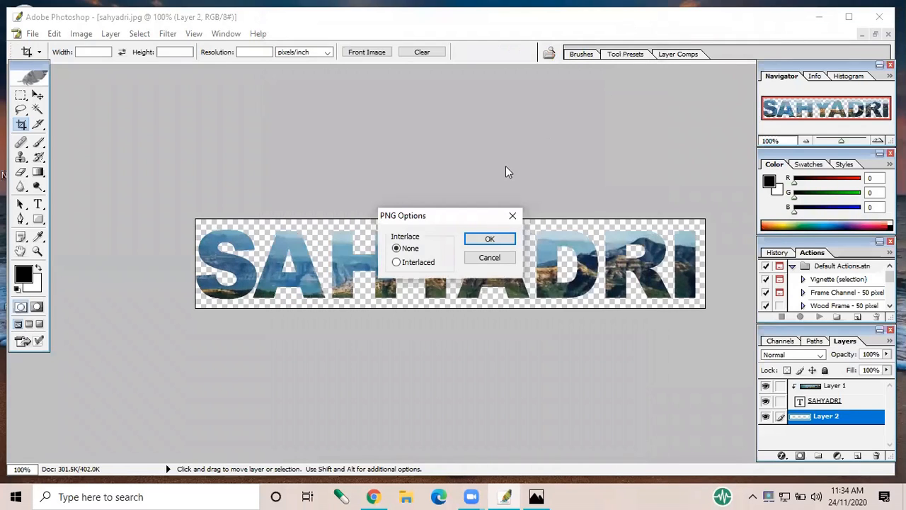